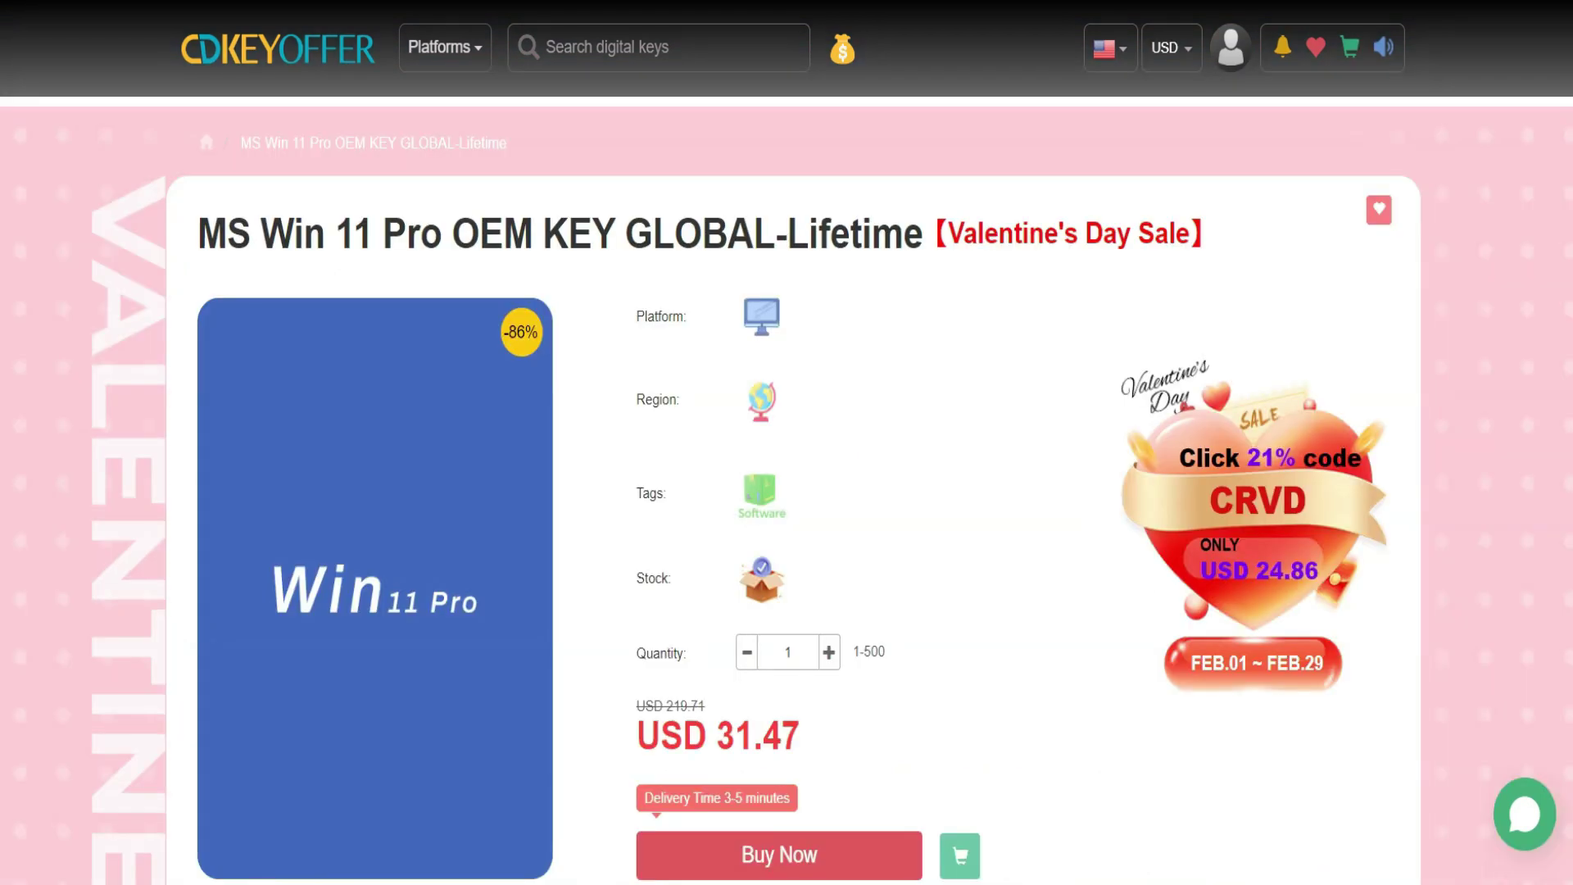
Step: Start an order for the MS Win 11 Pro OEM key and apply the promotion code MAA25
{"action": "left_click", "coordinate": [832, 860]}
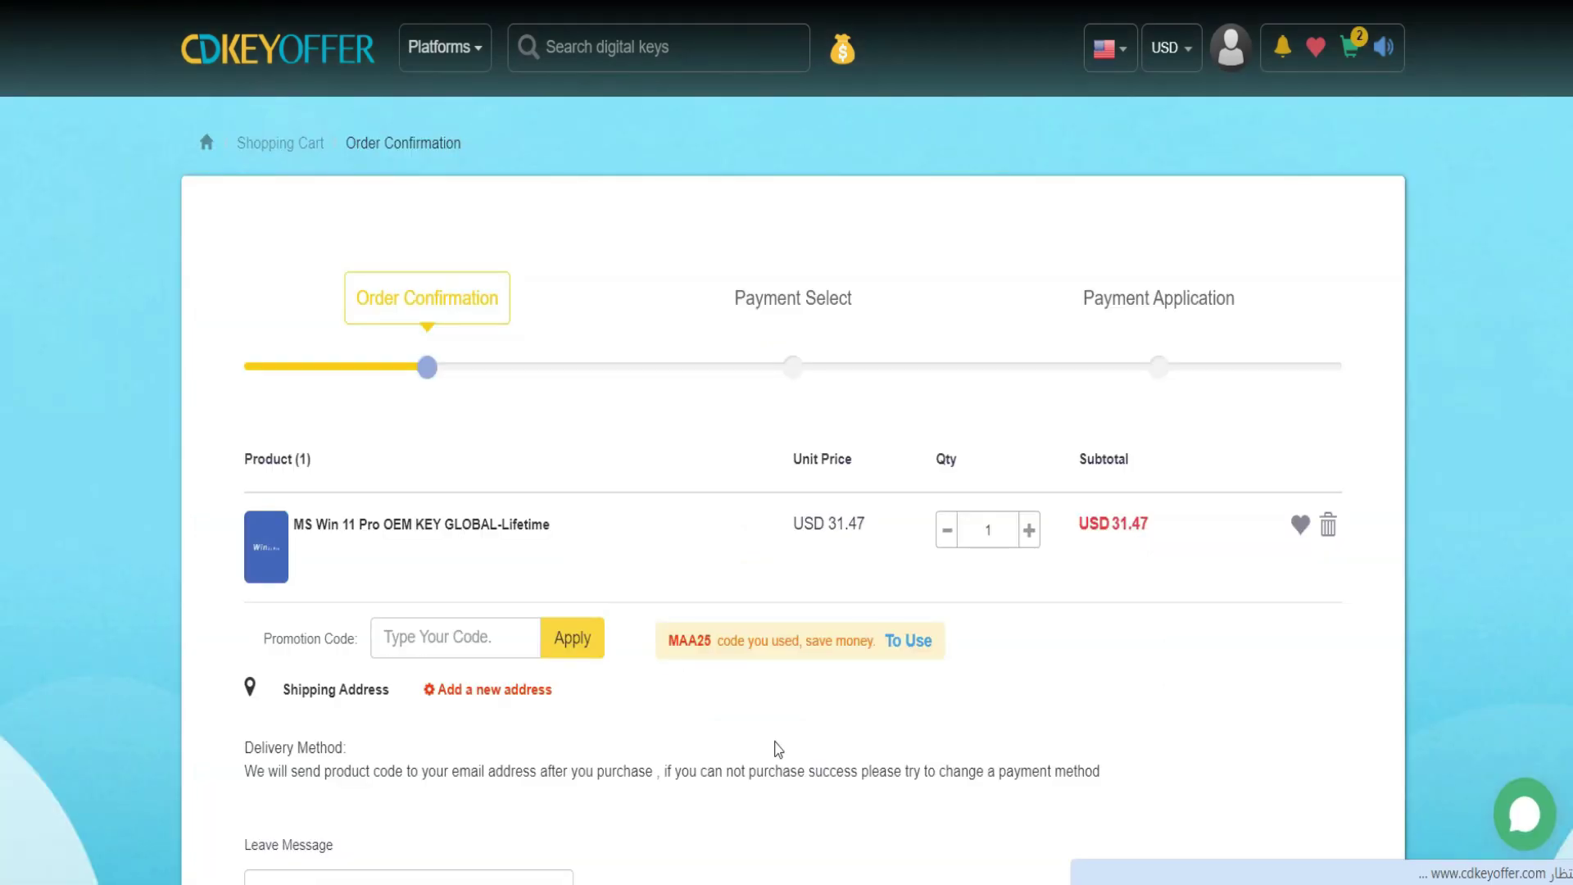
{"action": "right_click", "coordinate": [528, 642]}
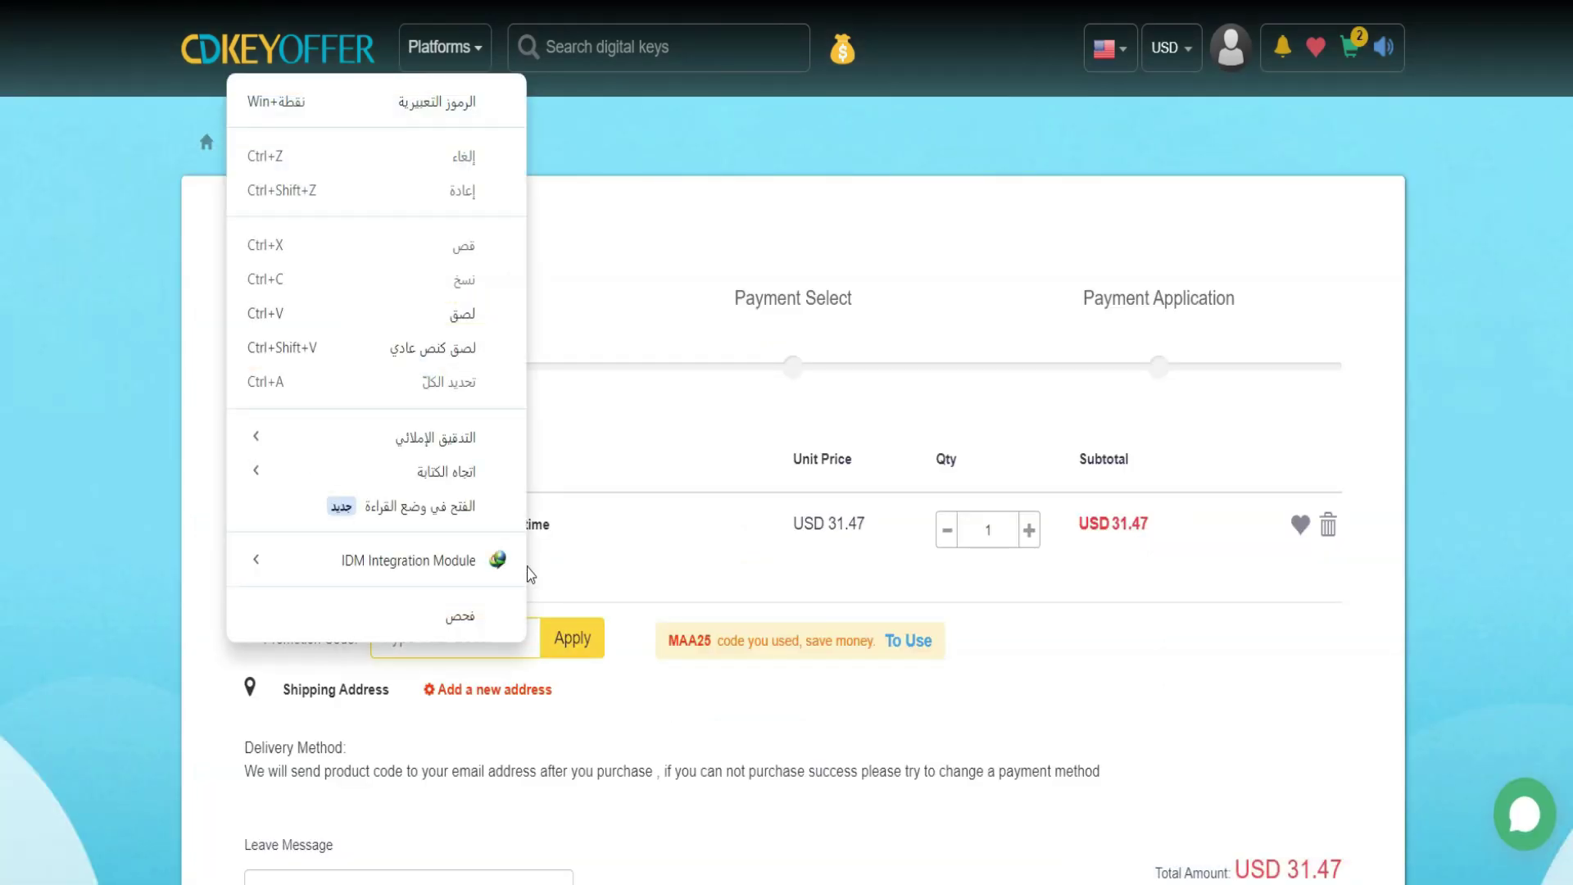
{"action": "left_click", "coordinate": [464, 319]}
{"action": "left_click", "coordinate": [563, 627]}
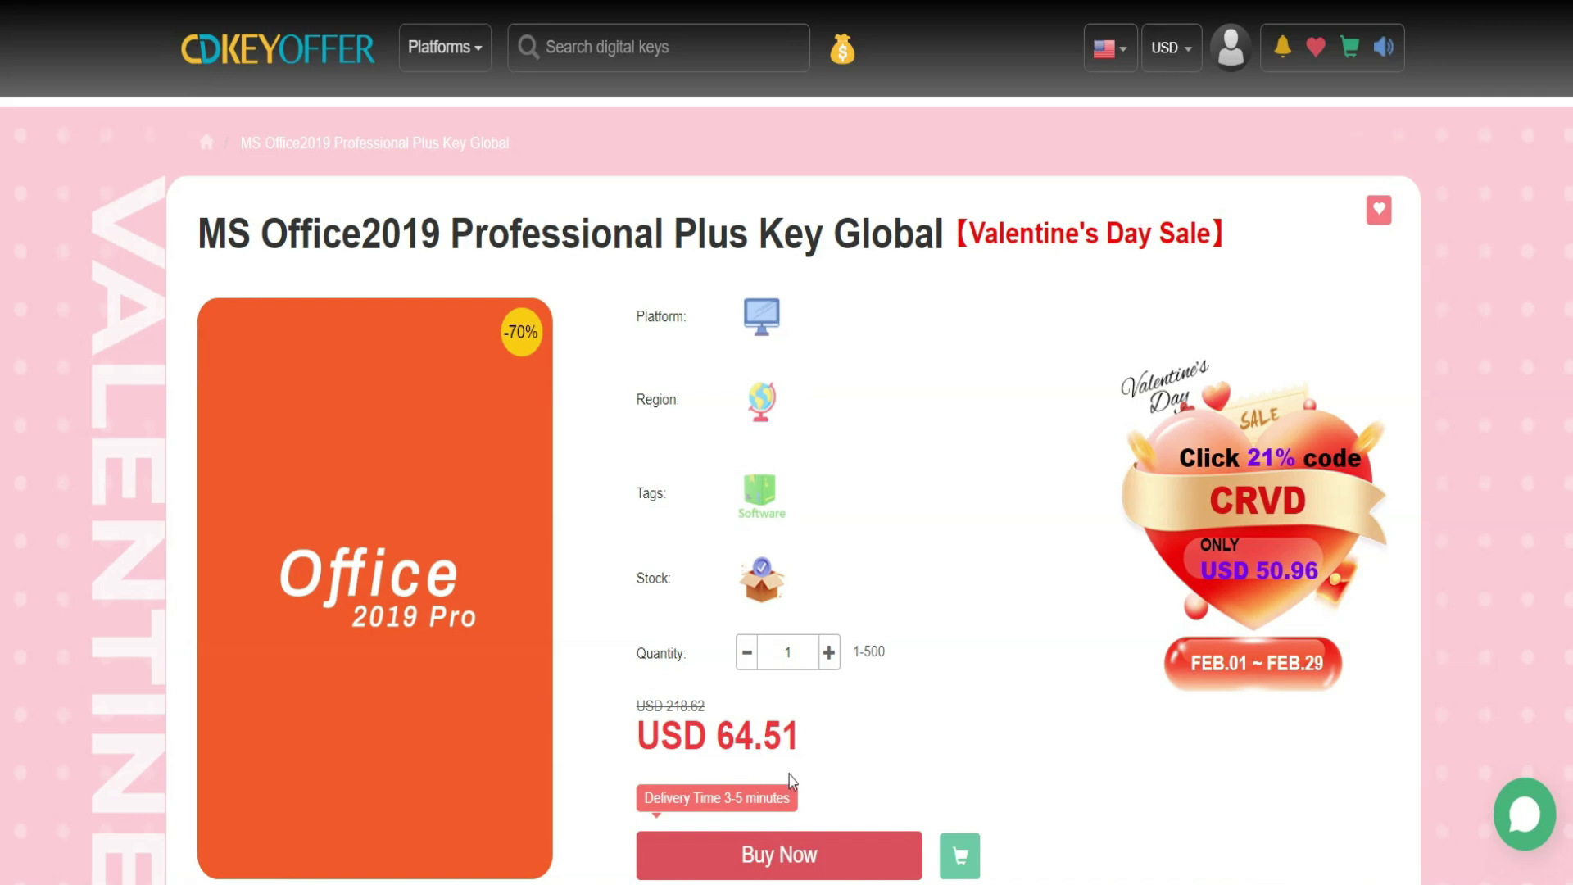
Step: Start an order for the MS Office2019 Professional Plus key and apply the promotion code MAA25
{"action": "left_click", "coordinate": [790, 854]}
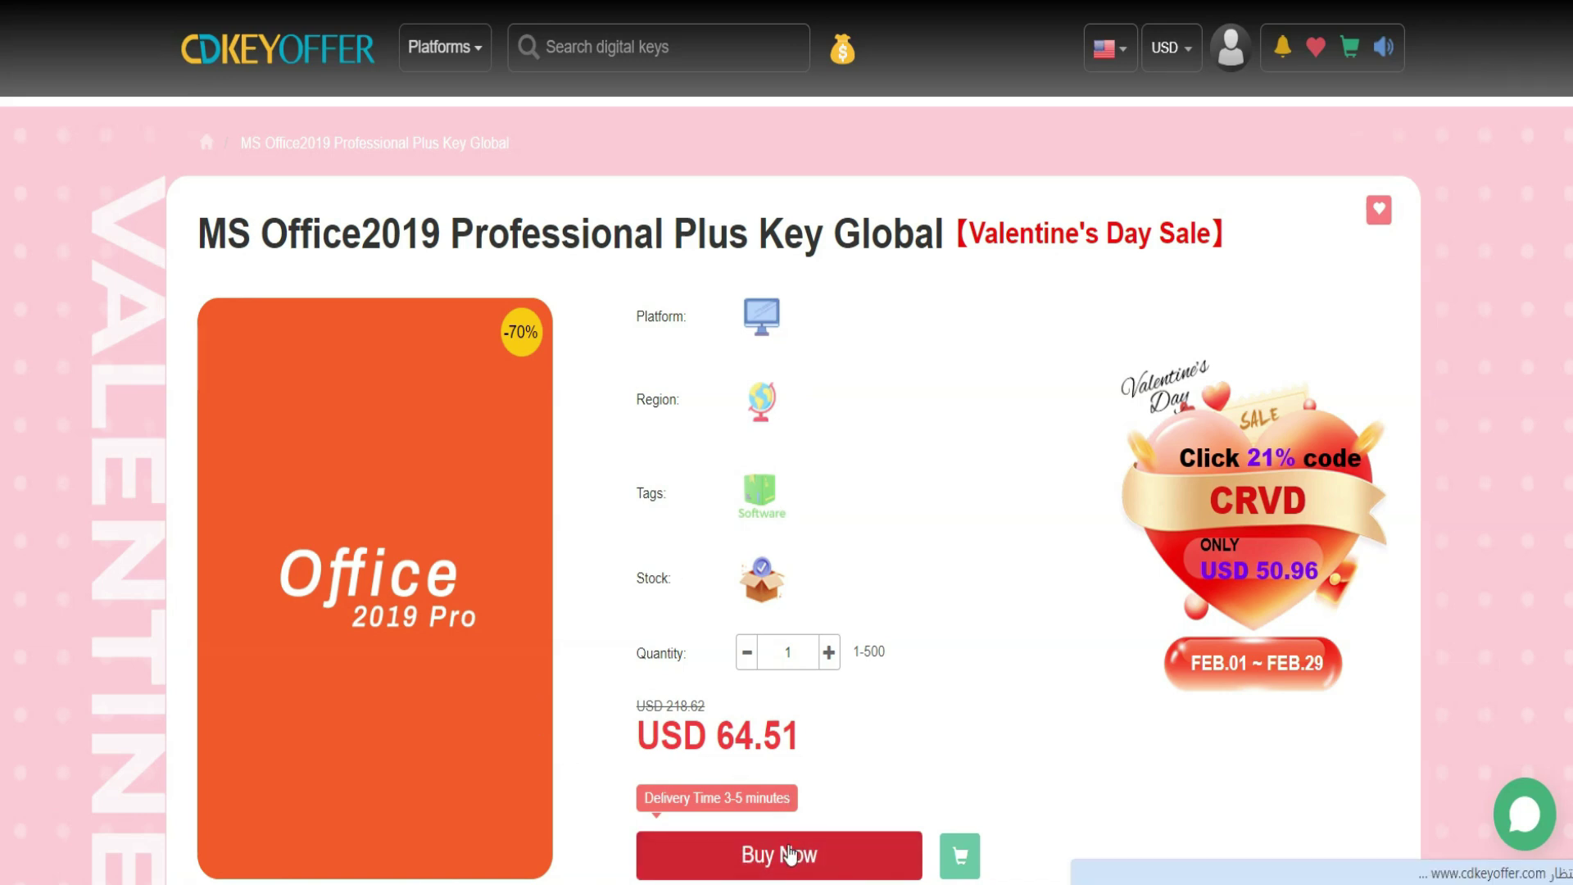
{"action": "right_click", "coordinate": [509, 641]}
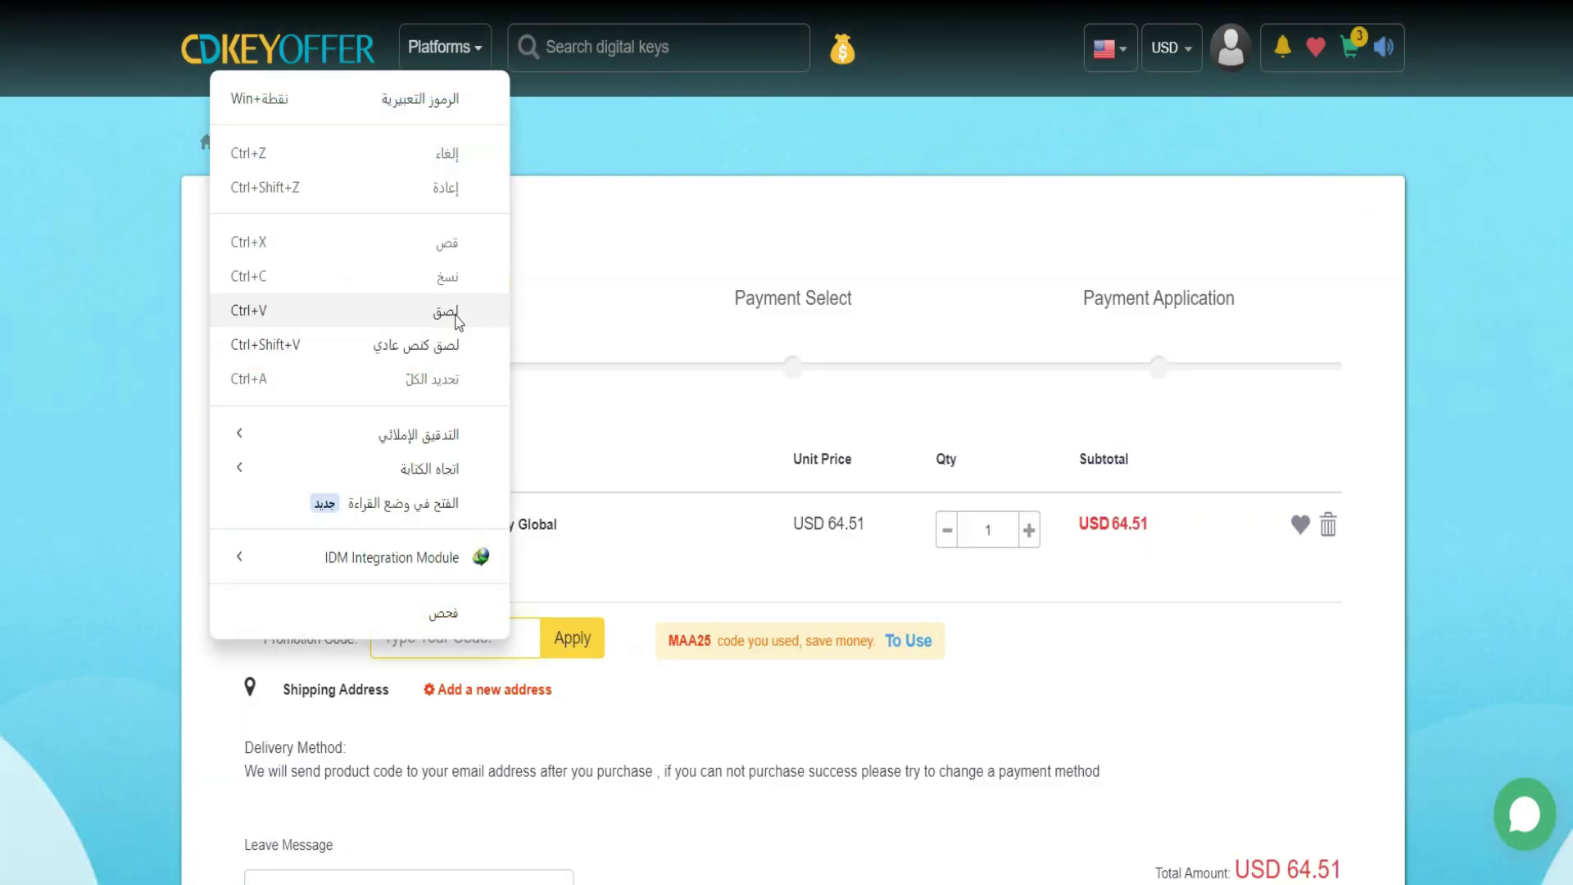
{"action": "left_click", "coordinate": [457, 316]}
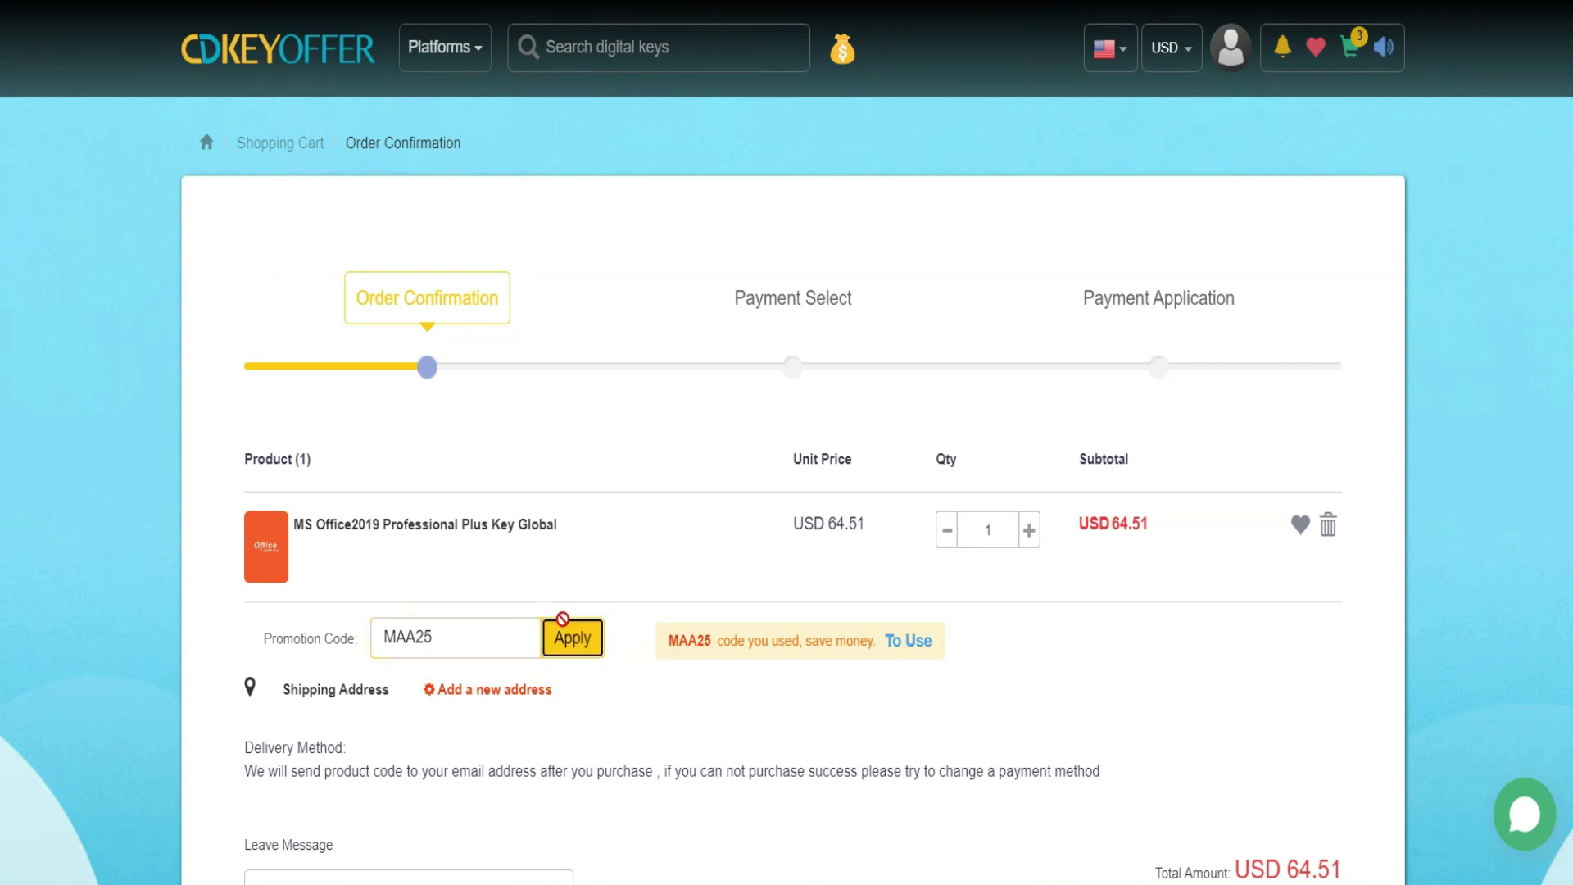
{"action": "left_click", "coordinate": [565, 638]}
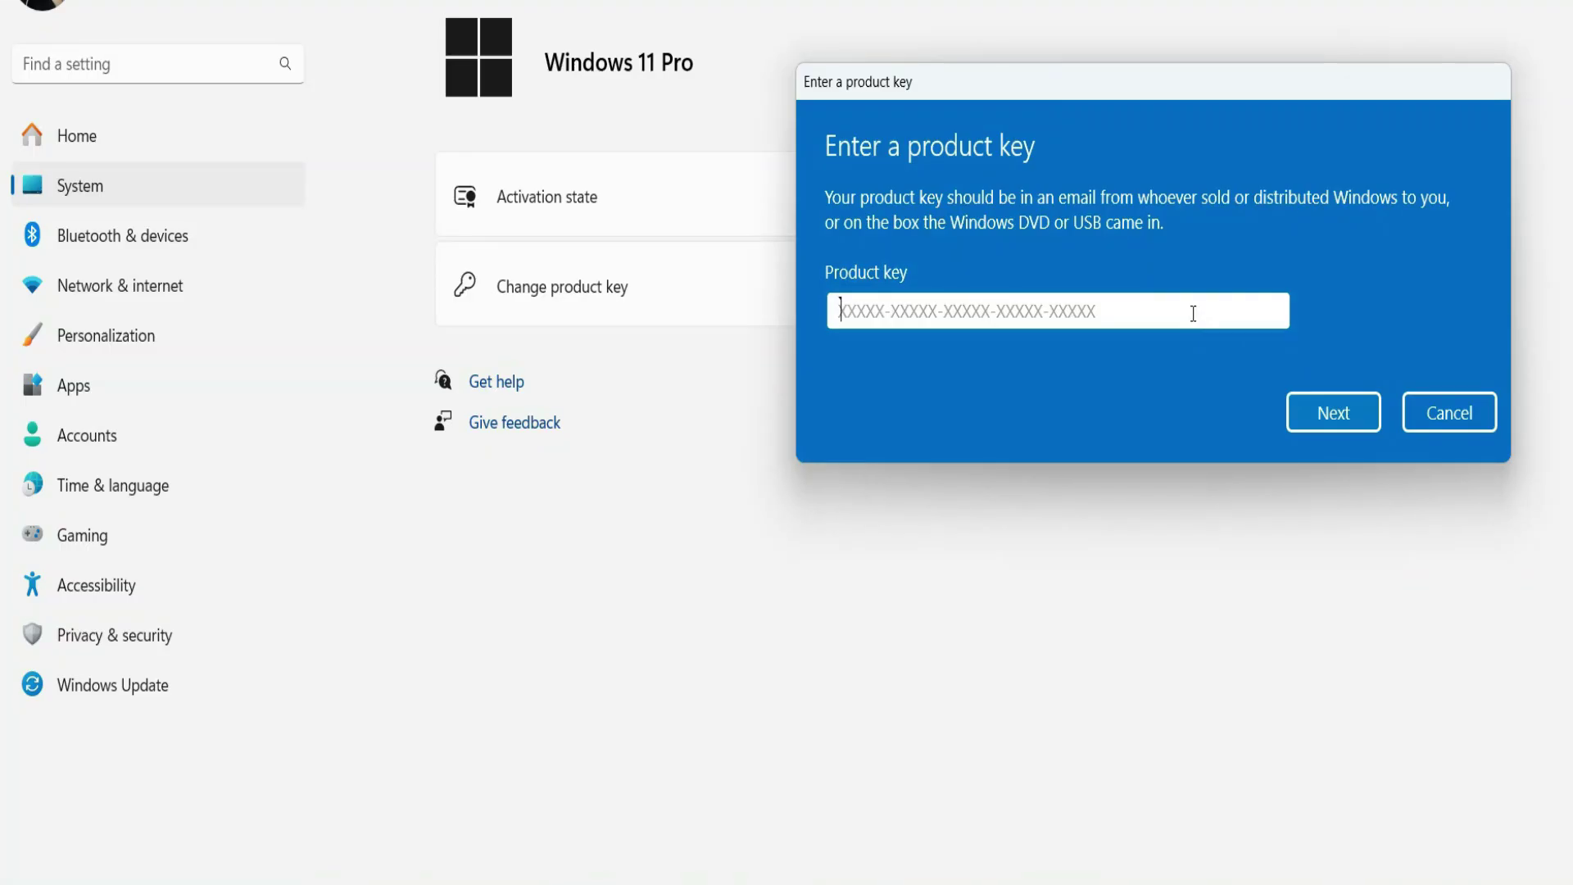
Step: Paste the purchased product key into the Windows 11 Pro product key field and submit it for activation
{"action": "right_click", "coordinate": [1194, 314]}
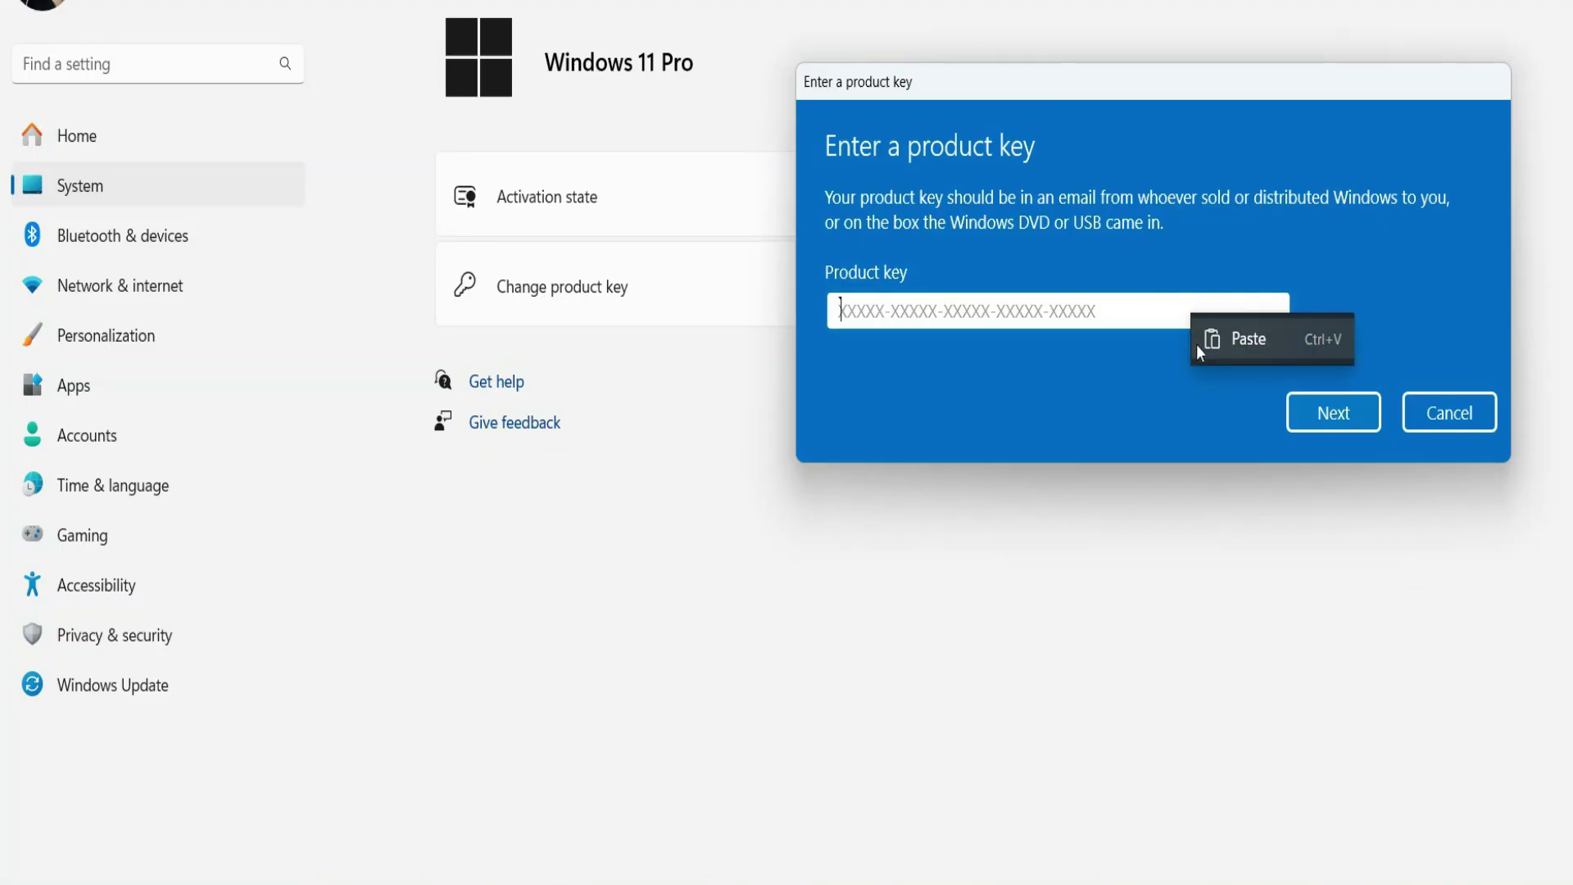
{"action": "left_click", "coordinate": [1216, 343]}
{"action": "left_click", "coordinate": [1319, 422]}
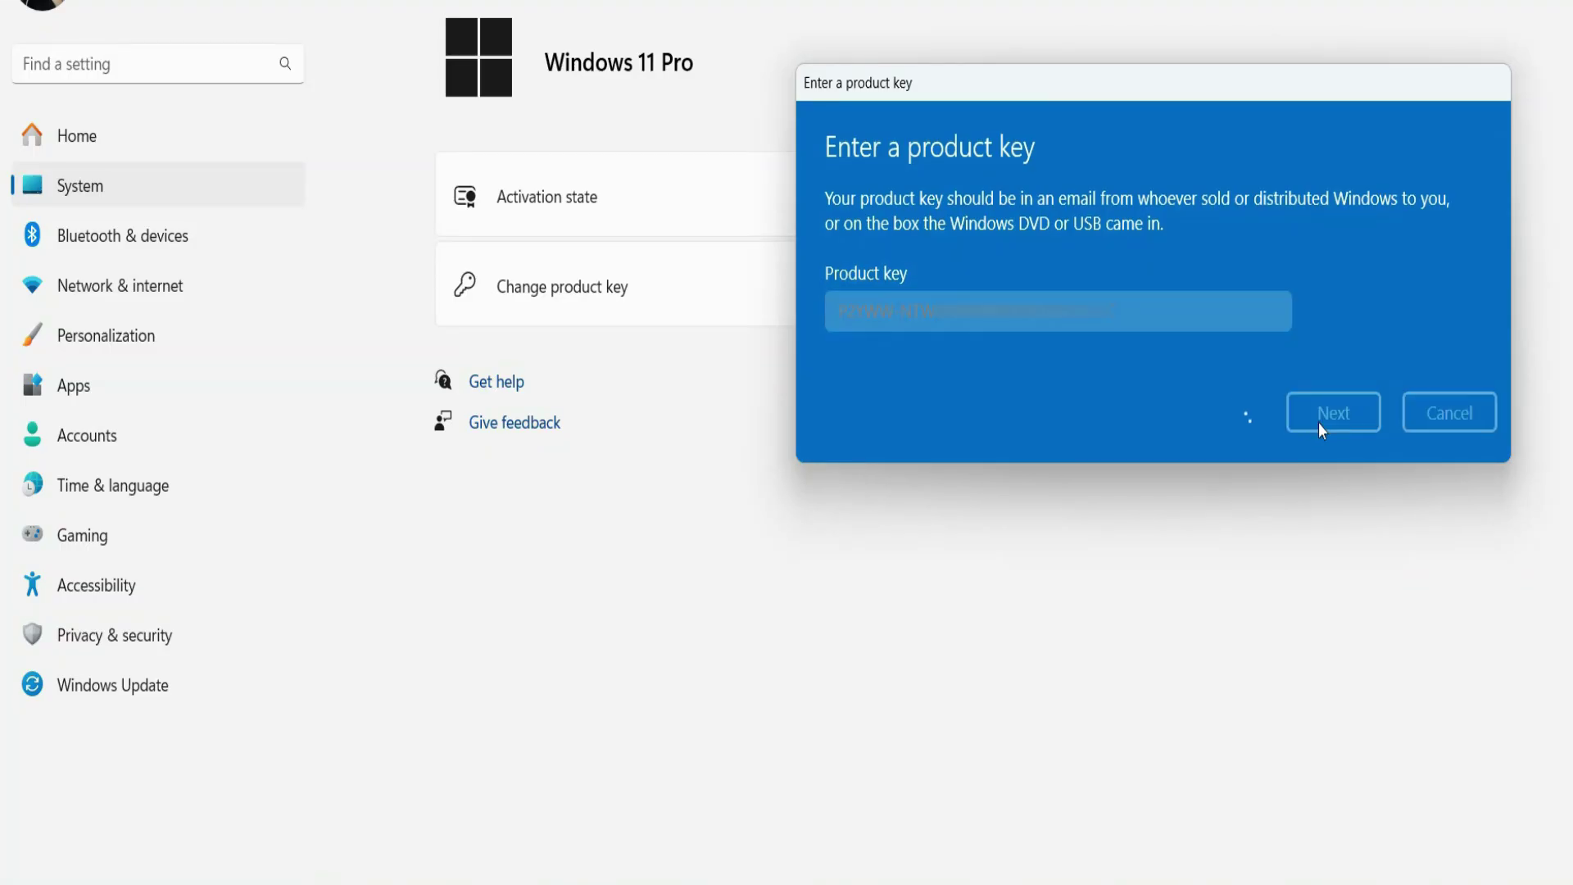
{"action": "left_click", "coordinate": [1331, 378]}
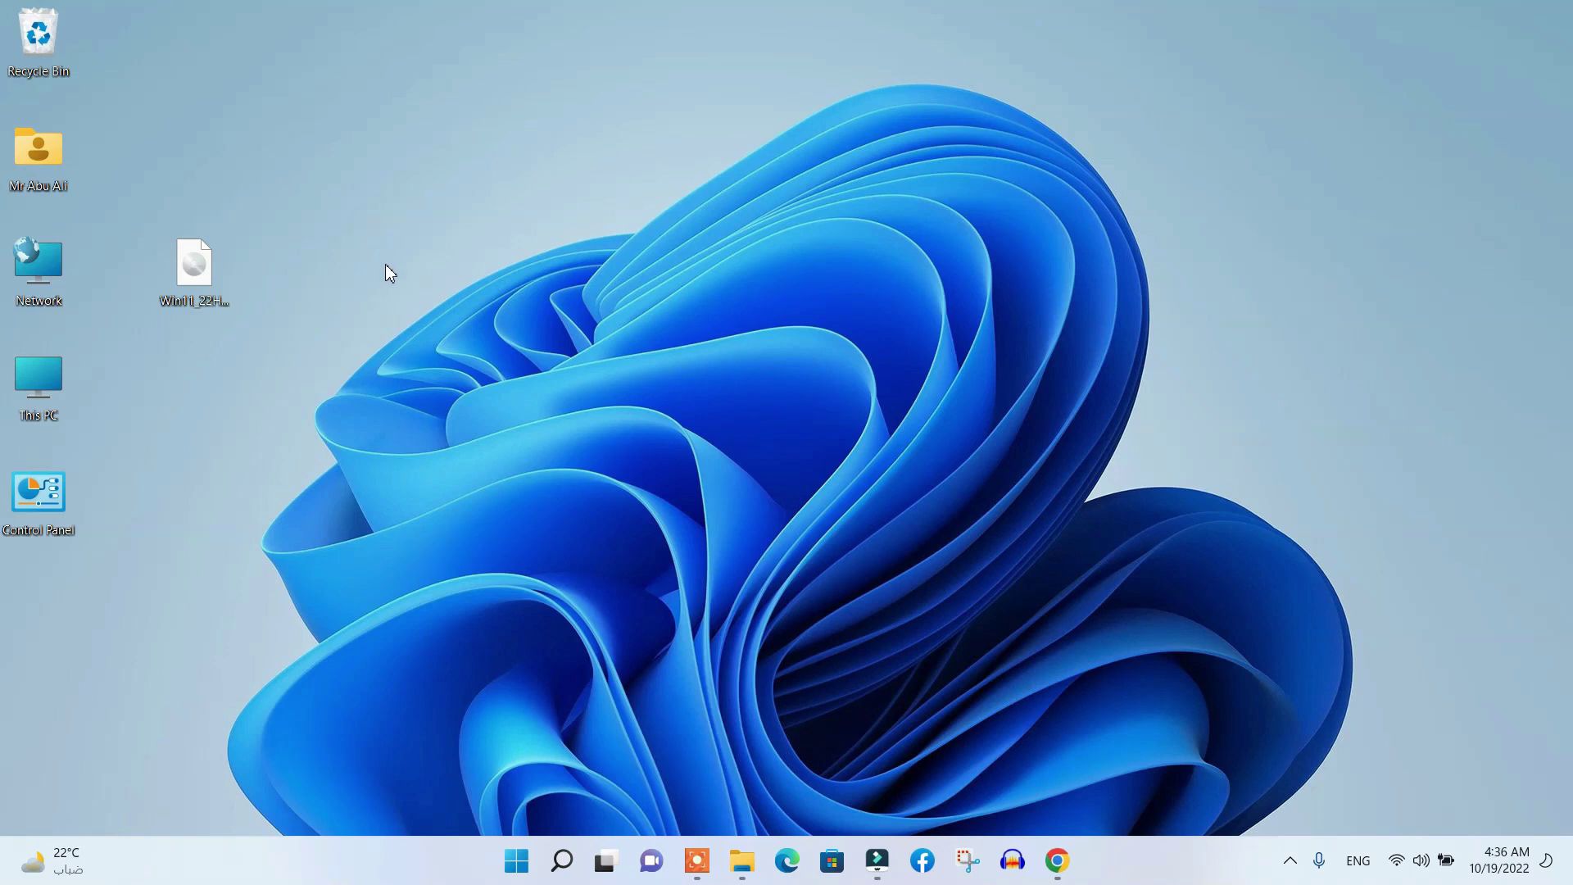
Step: Switch to Chrome and download Rufus 3.20 from the Rufus website, saving rufus-3.20.exe to the Desktop
{"action": "left_click", "coordinate": [1057, 860]}
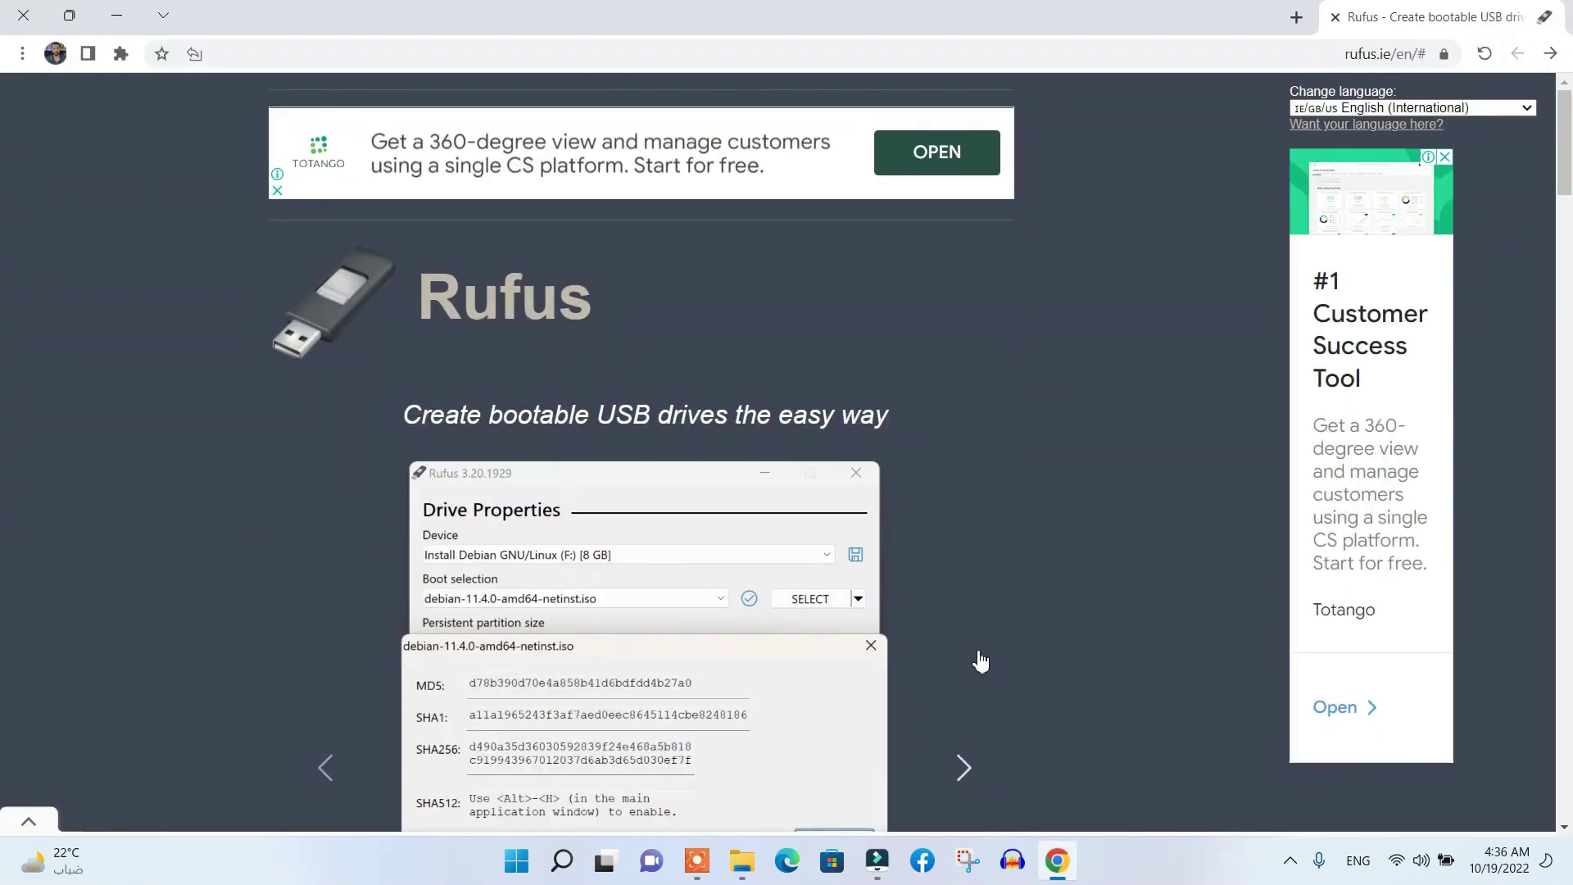
{"action": "scroll", "coordinate": [380, 574], "scroll_direction": "down", "scroll_amount": 12}
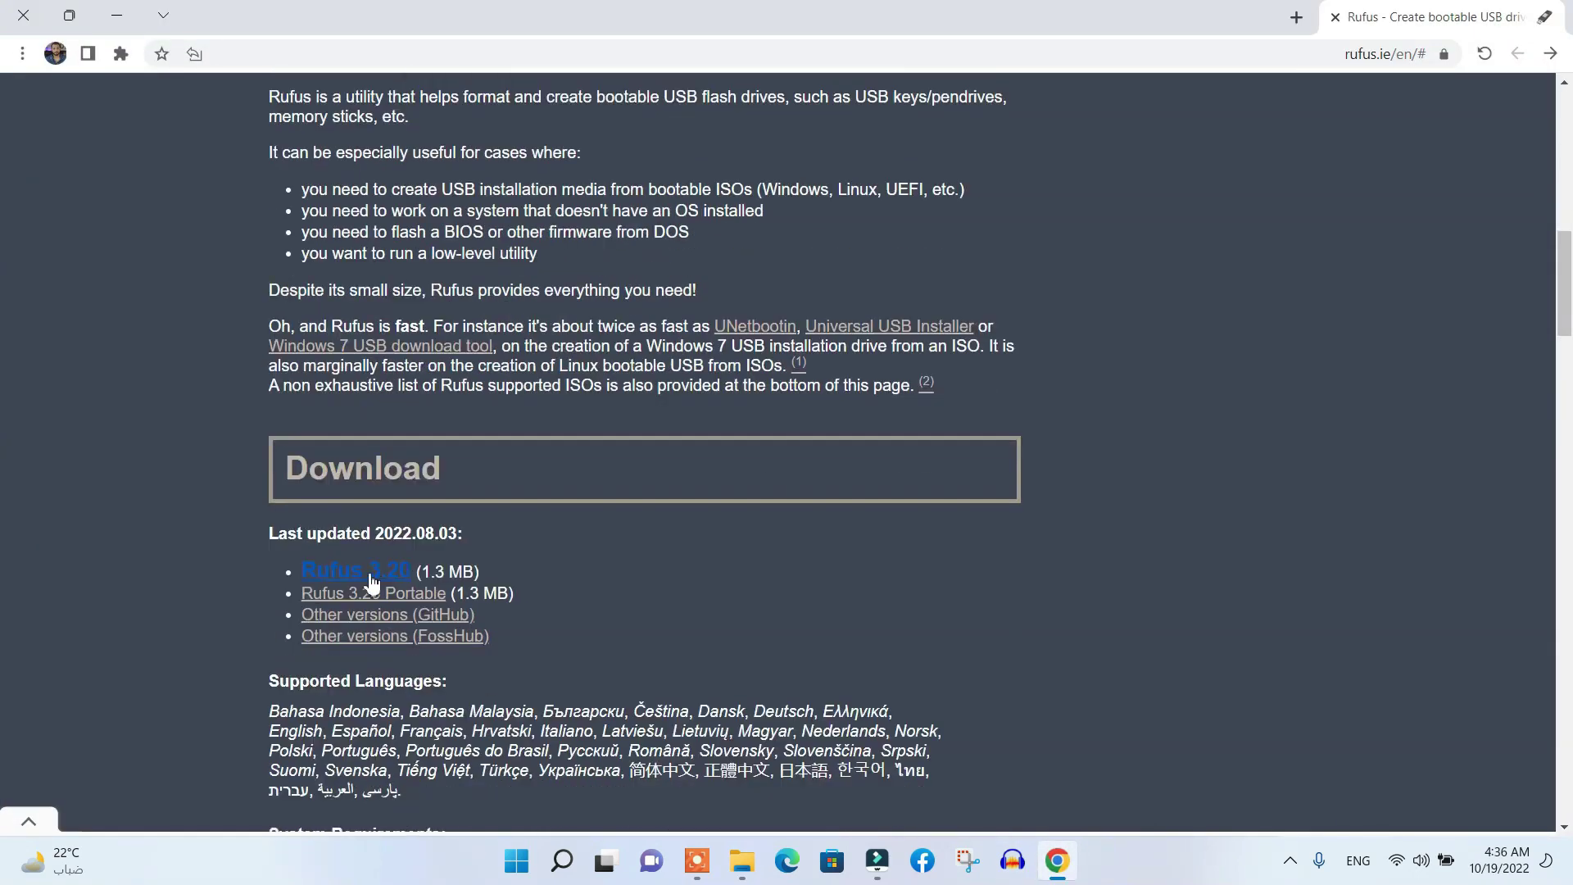
{"action": "left_click", "coordinate": [394, 575]}
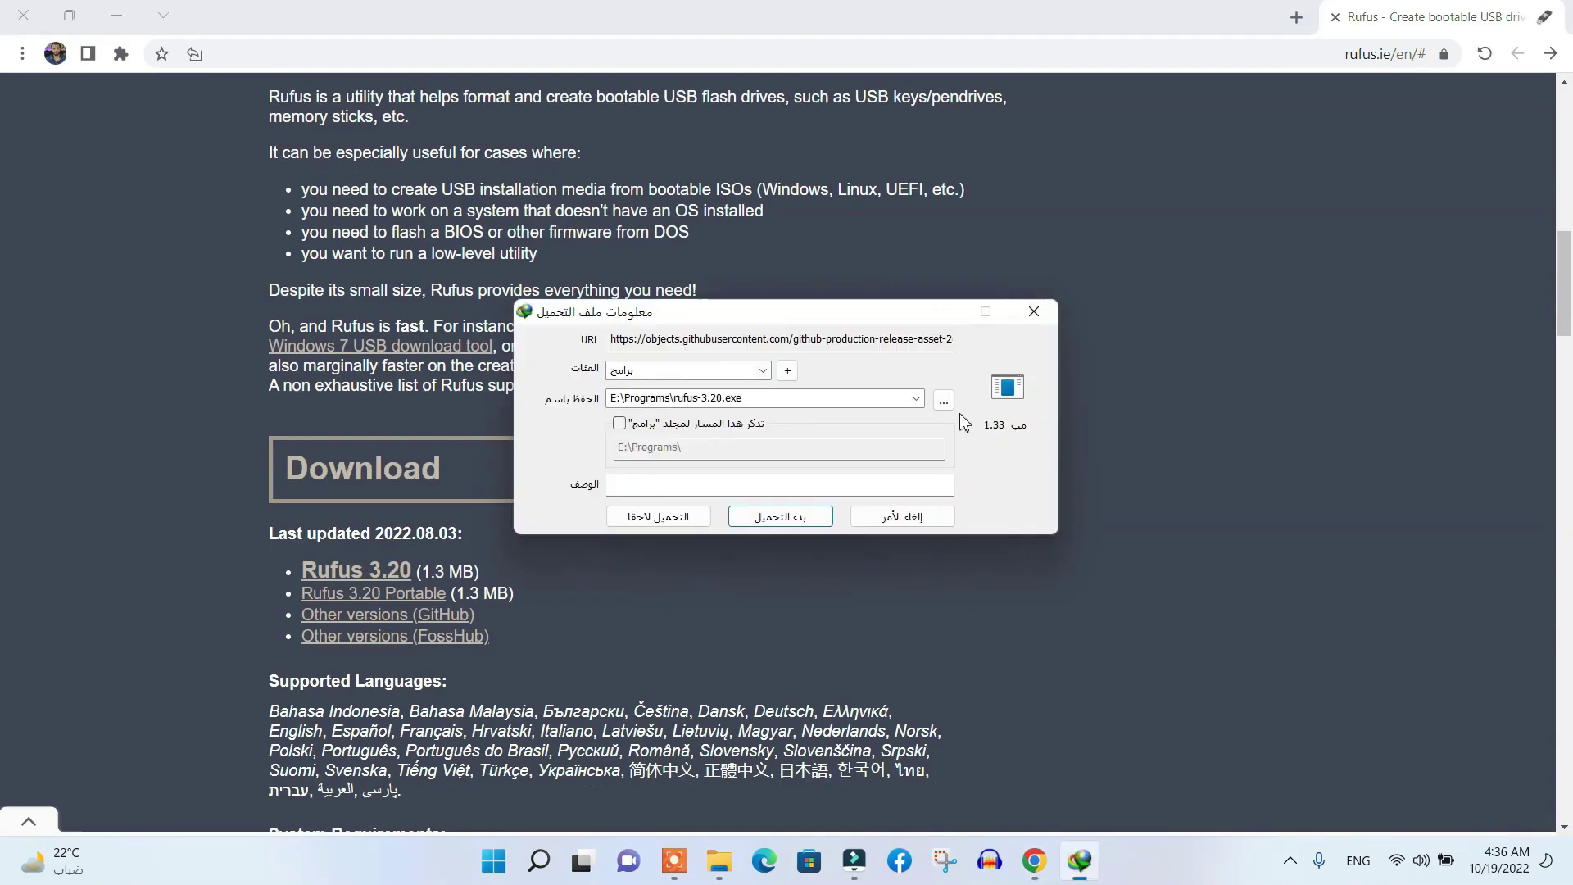
{"action": "left_click", "coordinate": [945, 399]}
{"action": "left_click", "coordinate": [598, 443]}
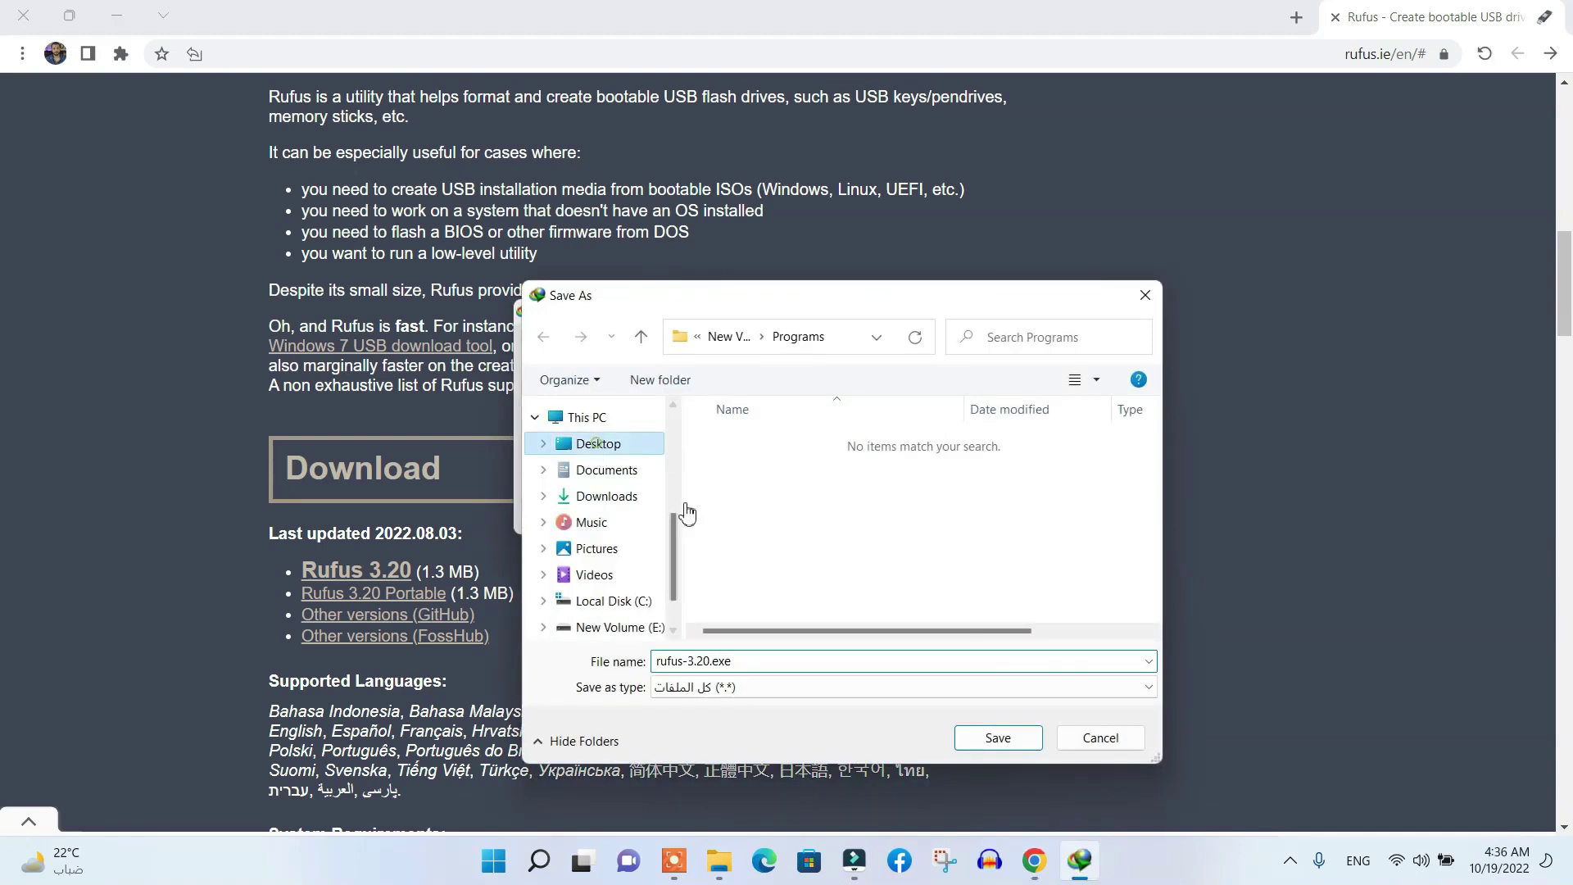
{"action": "left_click", "coordinate": [997, 738]}
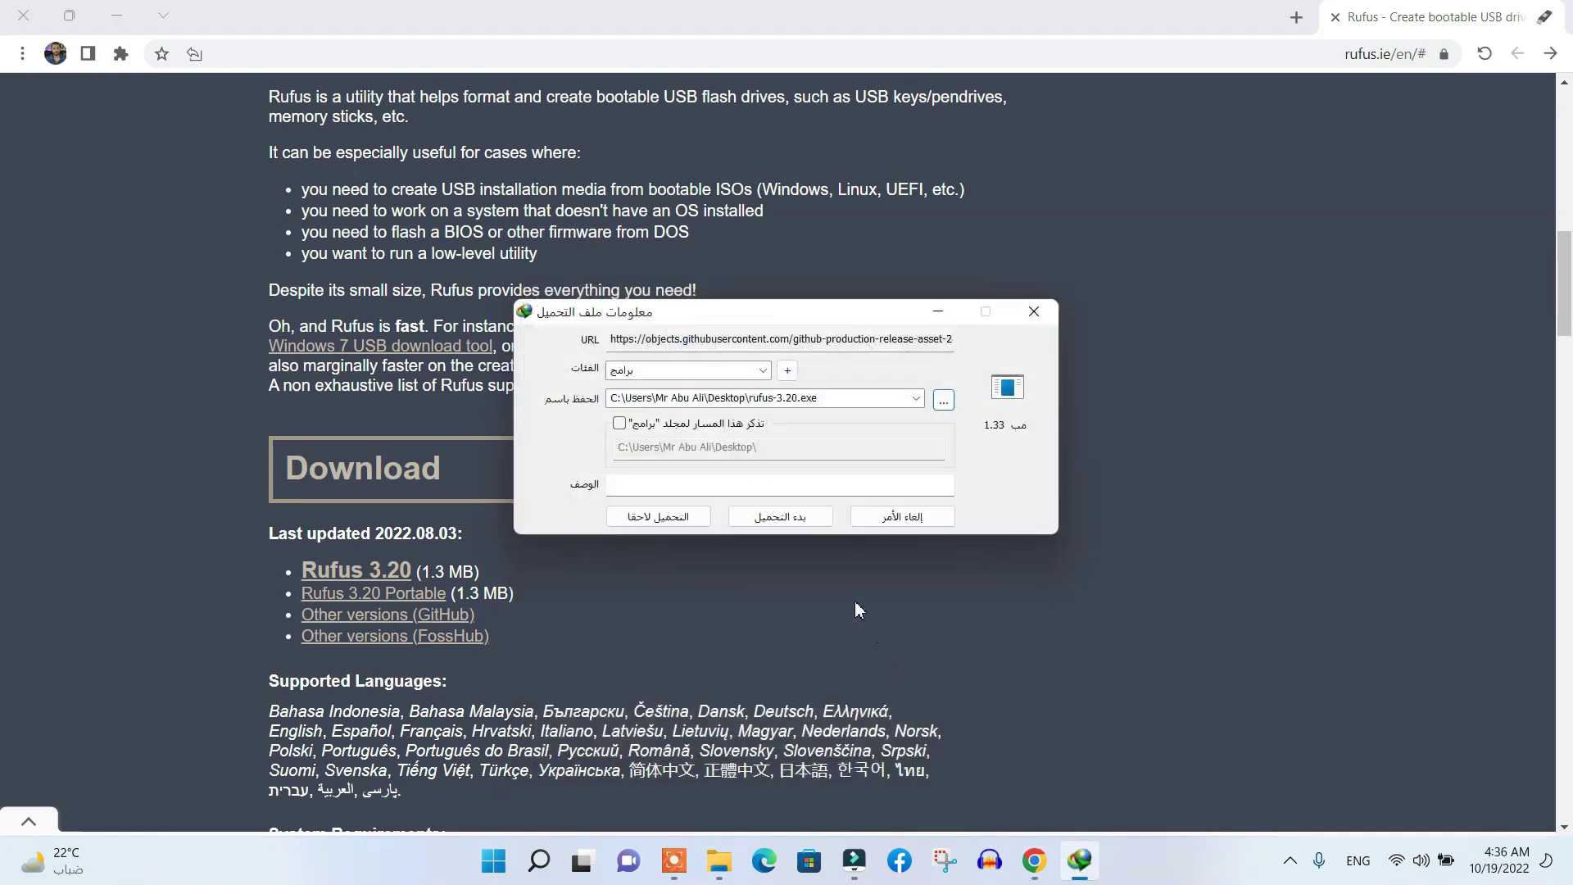
{"action": "left_click", "coordinate": [781, 517]}
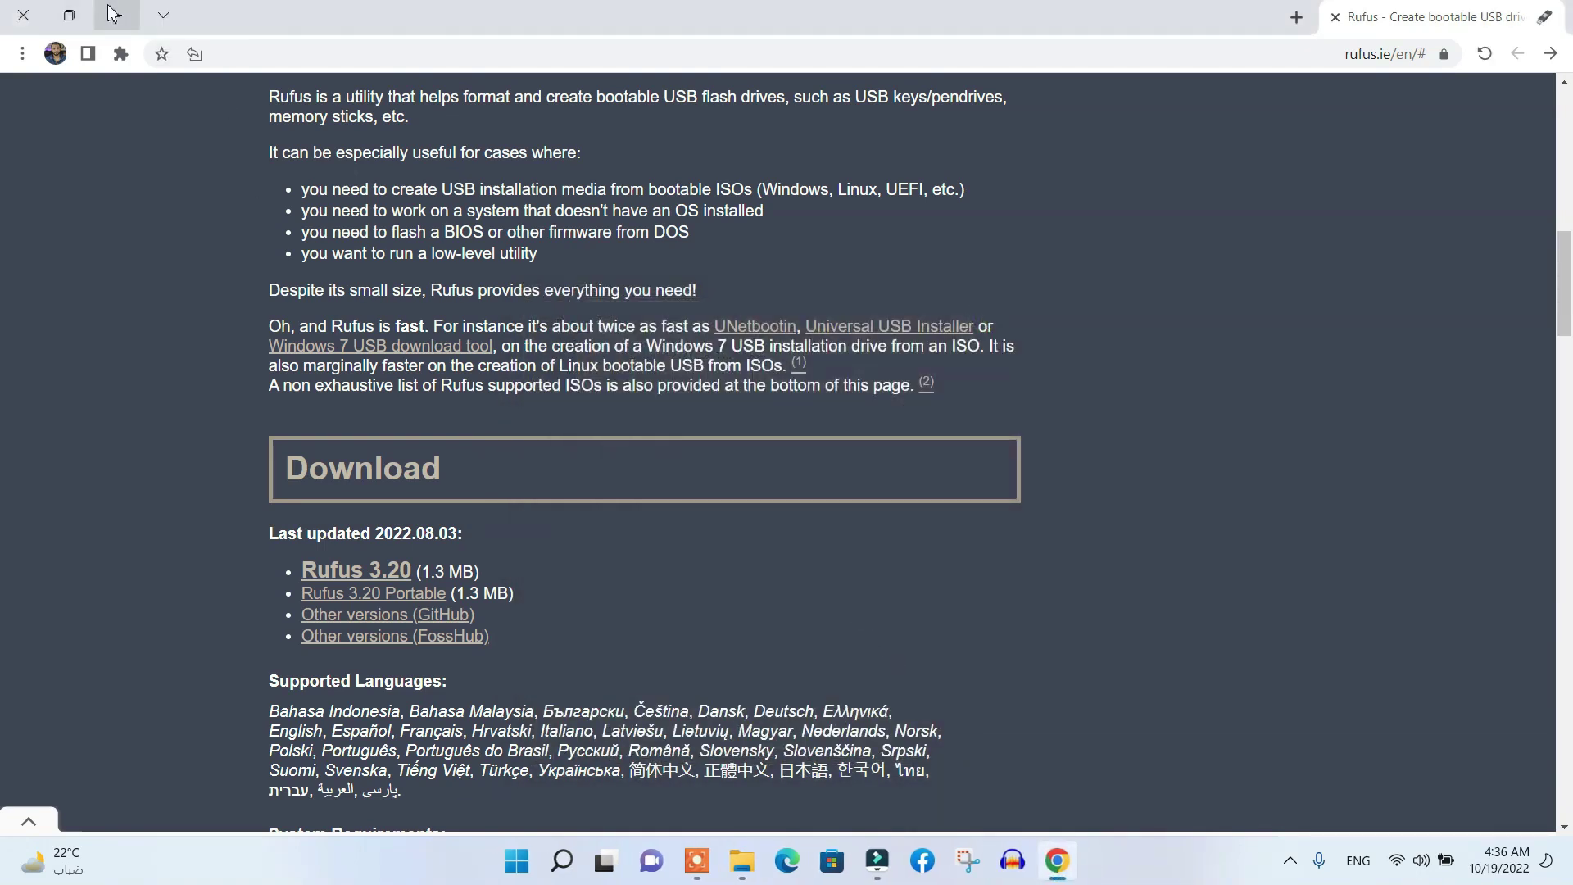
Step: Minimize the browser, move rufus-3.20.exe beside the Windows 11 ISO on the desktop, and launch it
{"action": "left_click", "coordinate": [114, 13]}
{"action": "left_click_drag", "start_coordinate": [62, 623], "coordinate": [317, 283]}
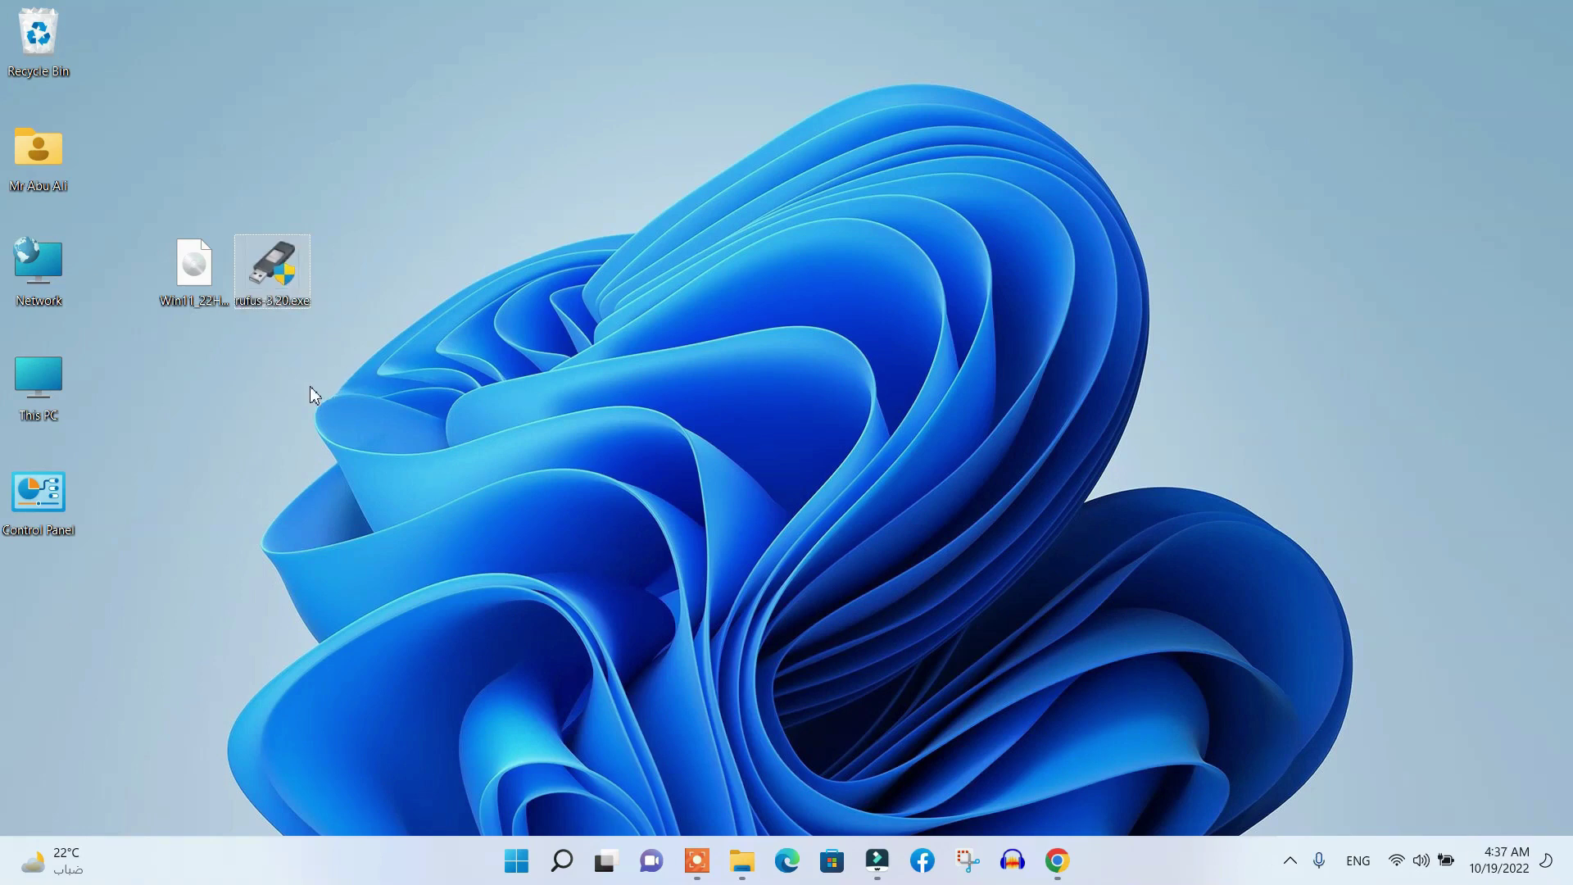
{"action": "double_click", "coordinate": [294, 287]}
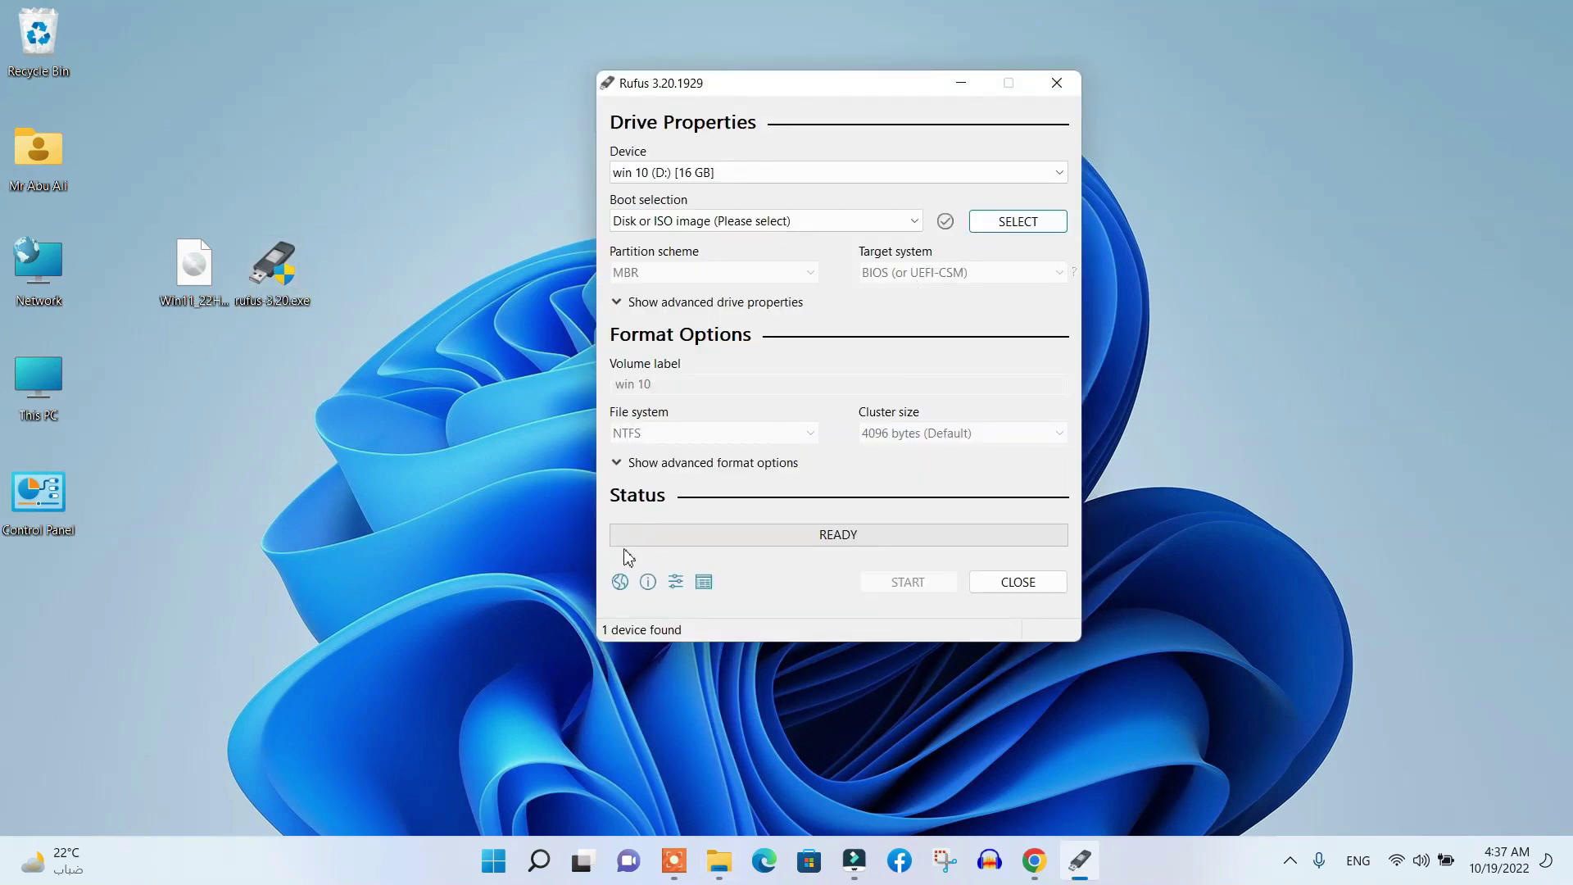
Step: Switch the Rufus interface language to Arabic and choose the 16 GB win 10 (D:) drive as the device
{"action": "left_click", "coordinate": [620, 581]}
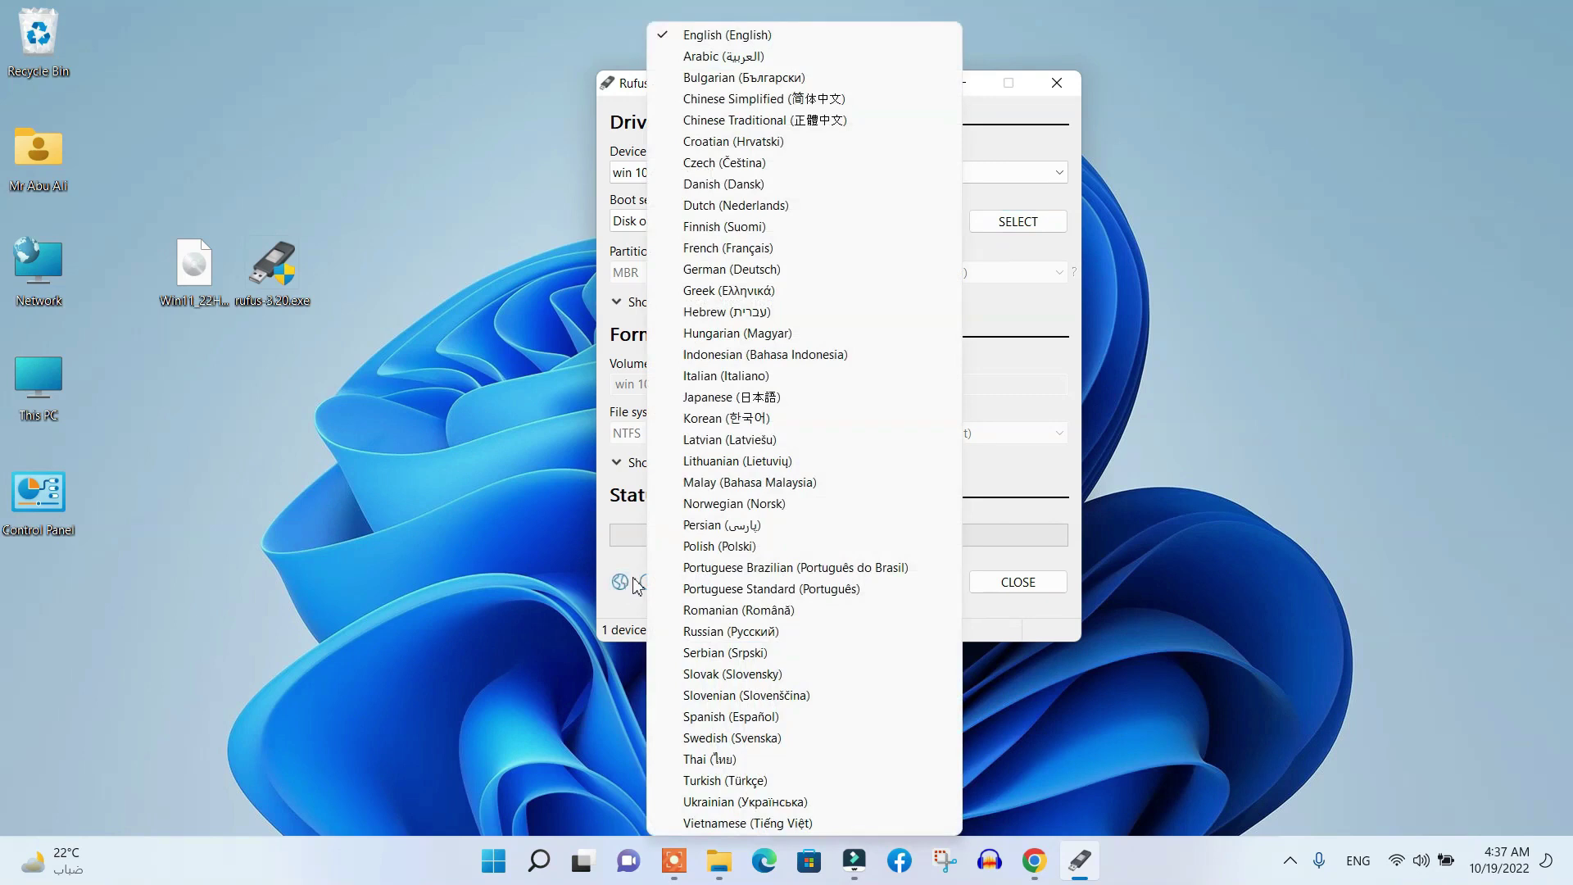
{"action": "left_click", "coordinate": [758, 62]}
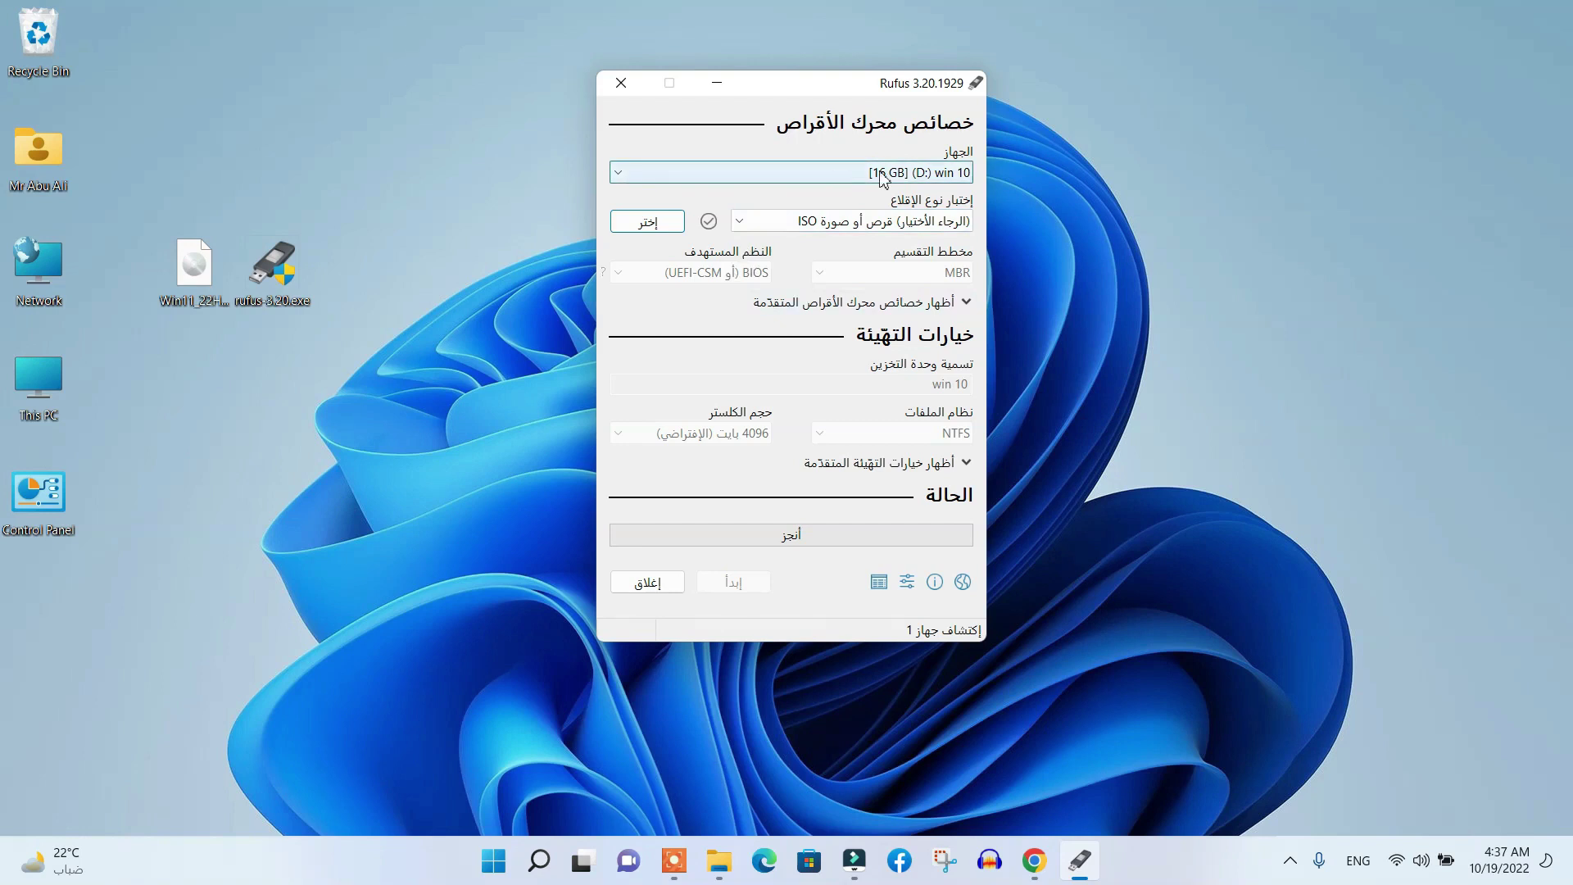
{"action": "left_click", "coordinate": [842, 173]}
{"action": "left_click", "coordinate": [845, 187]}
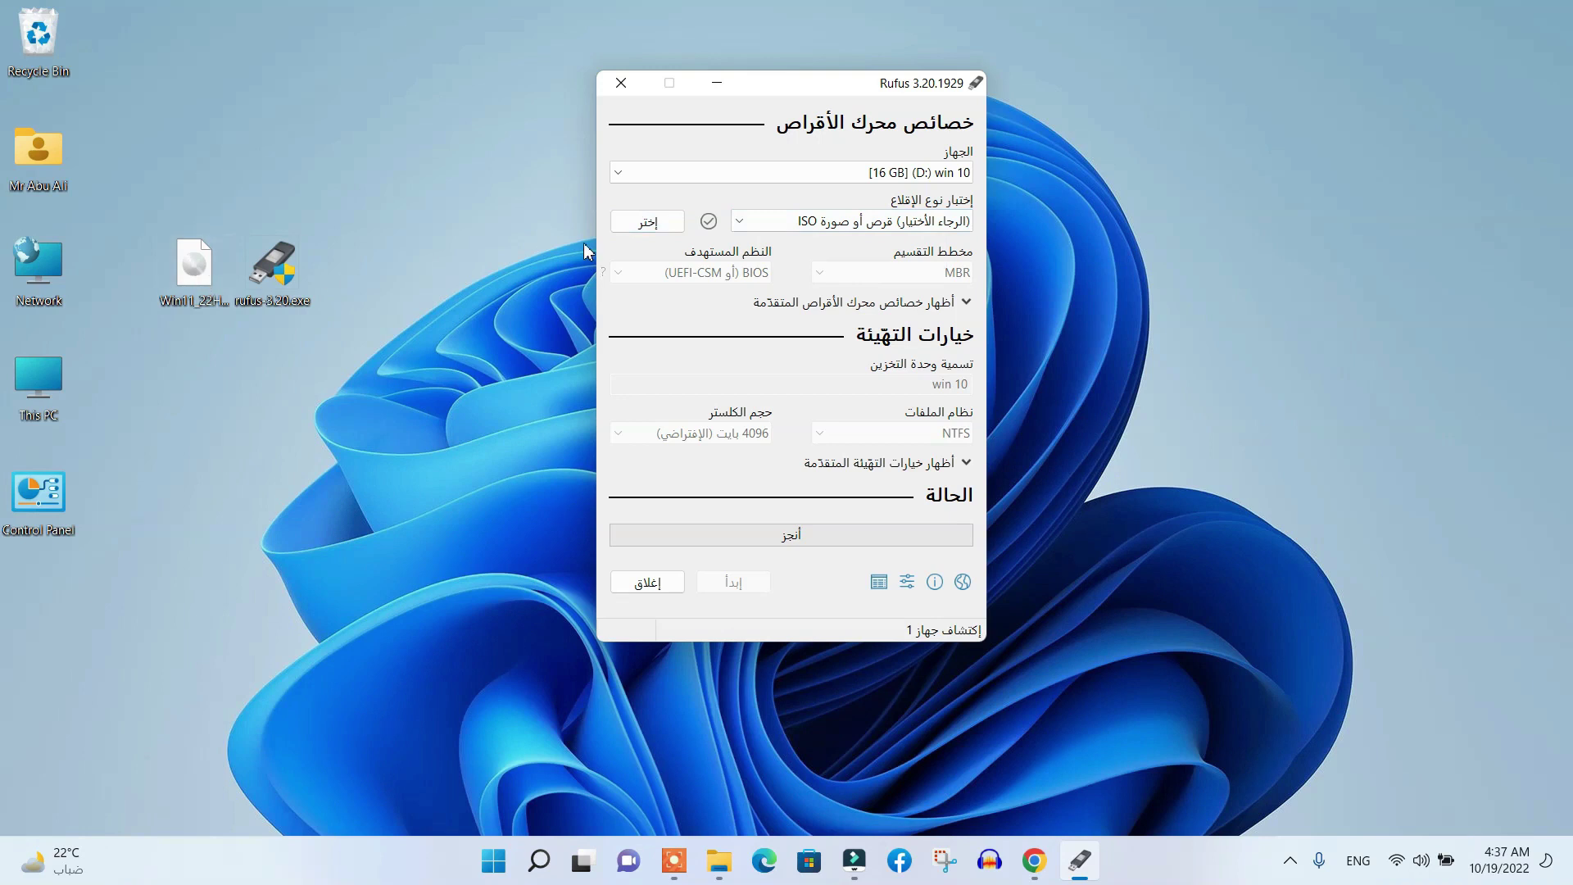
Step: Load Win11_22H2_English_x64v1.iso from the Desktop as the boot image
{"action": "left_click", "coordinate": [656, 222]}
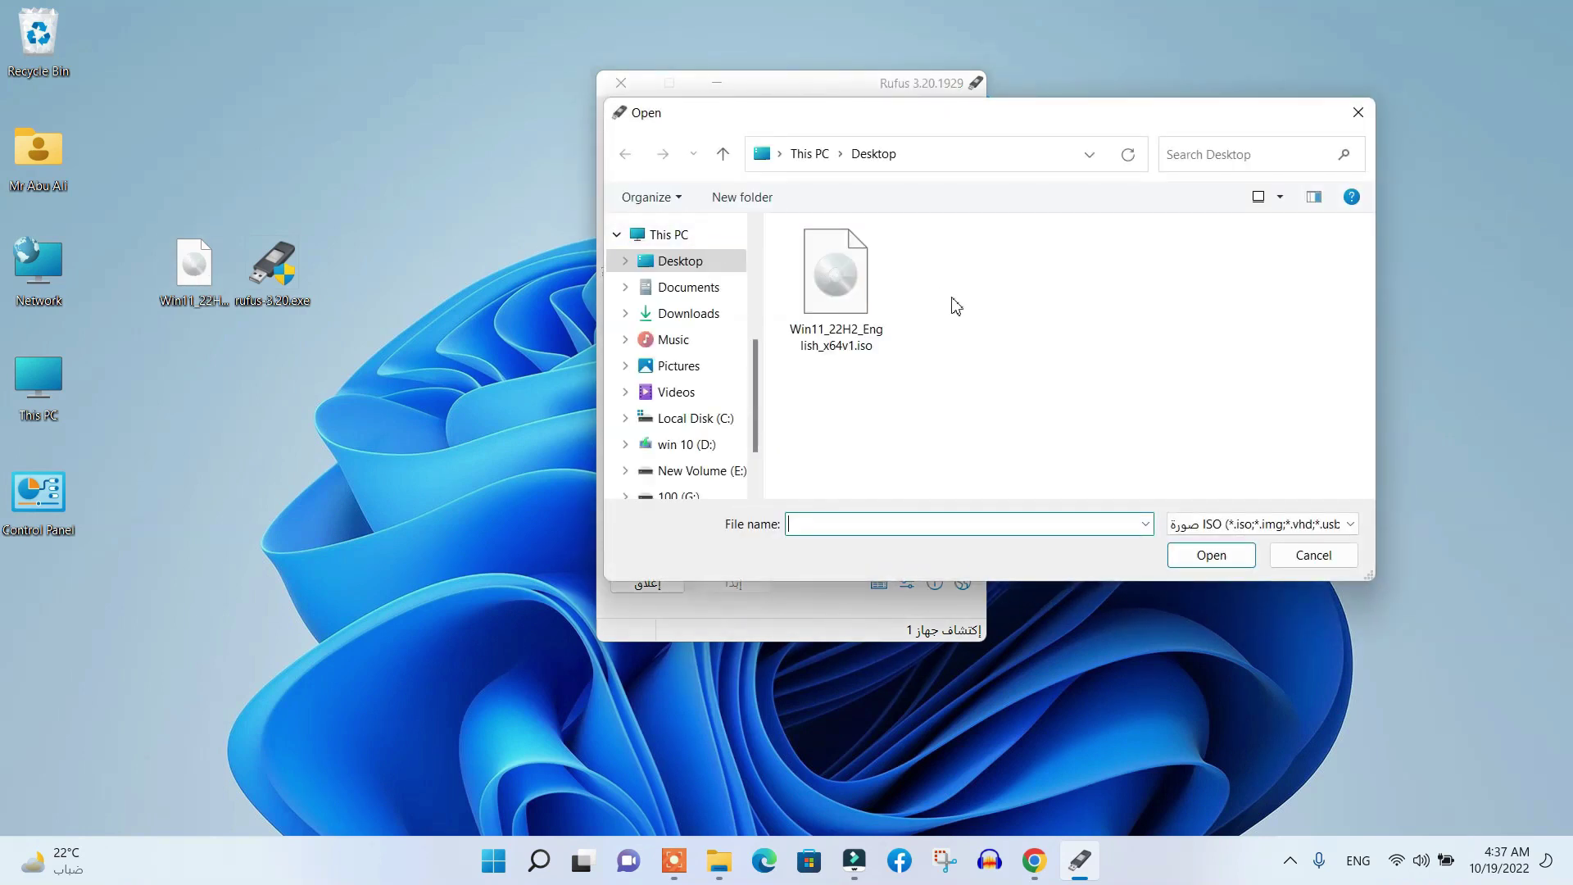
{"action": "left_click", "coordinate": [838, 272]}
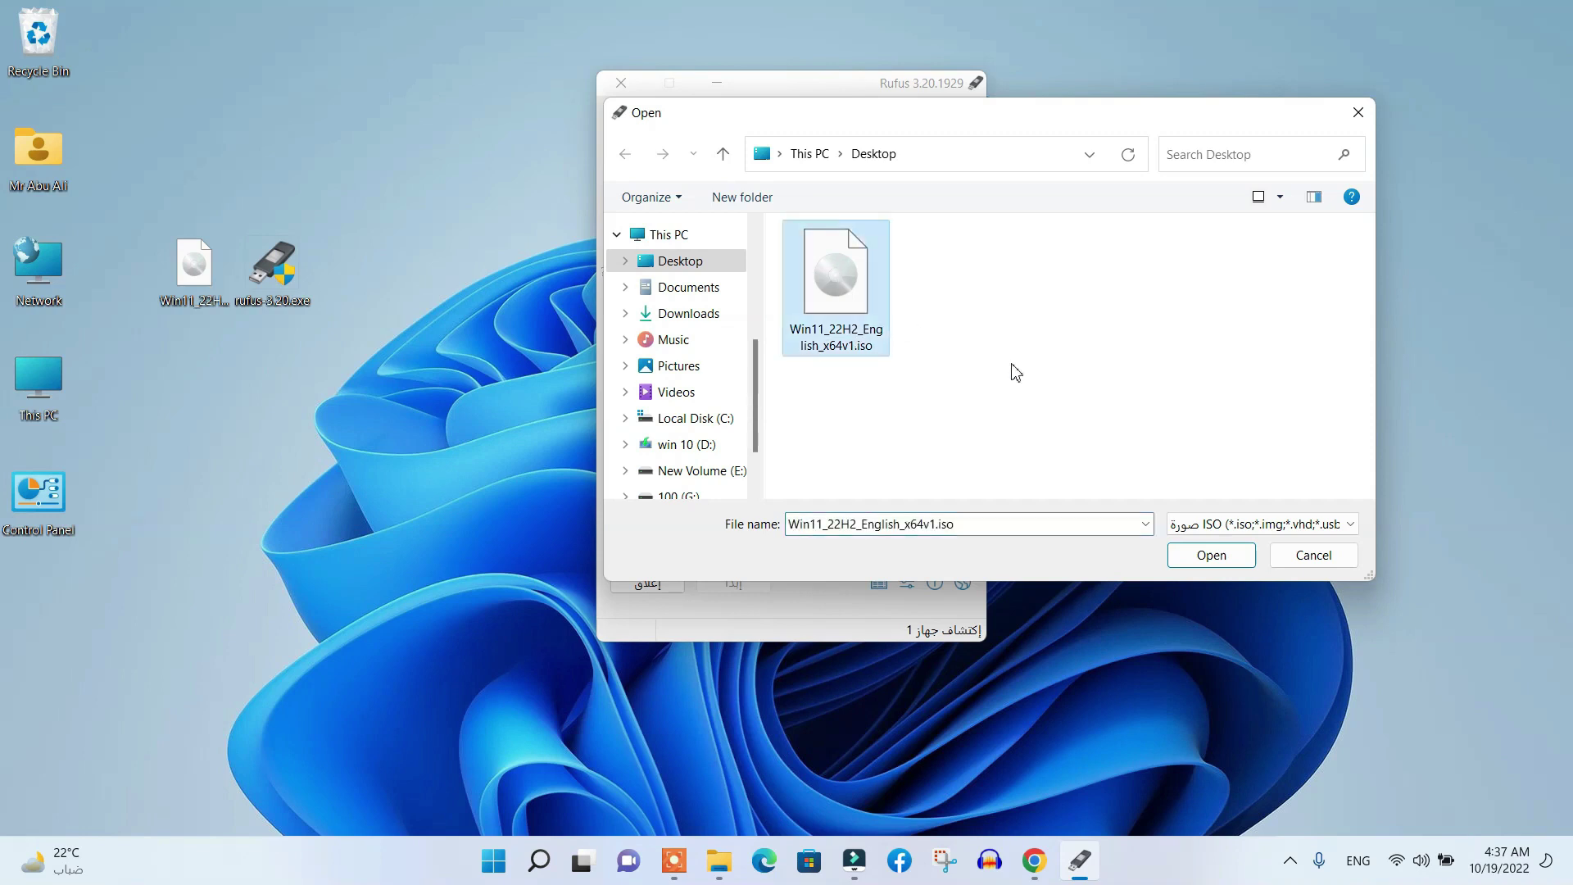
{"action": "left_click", "coordinate": [1212, 555]}
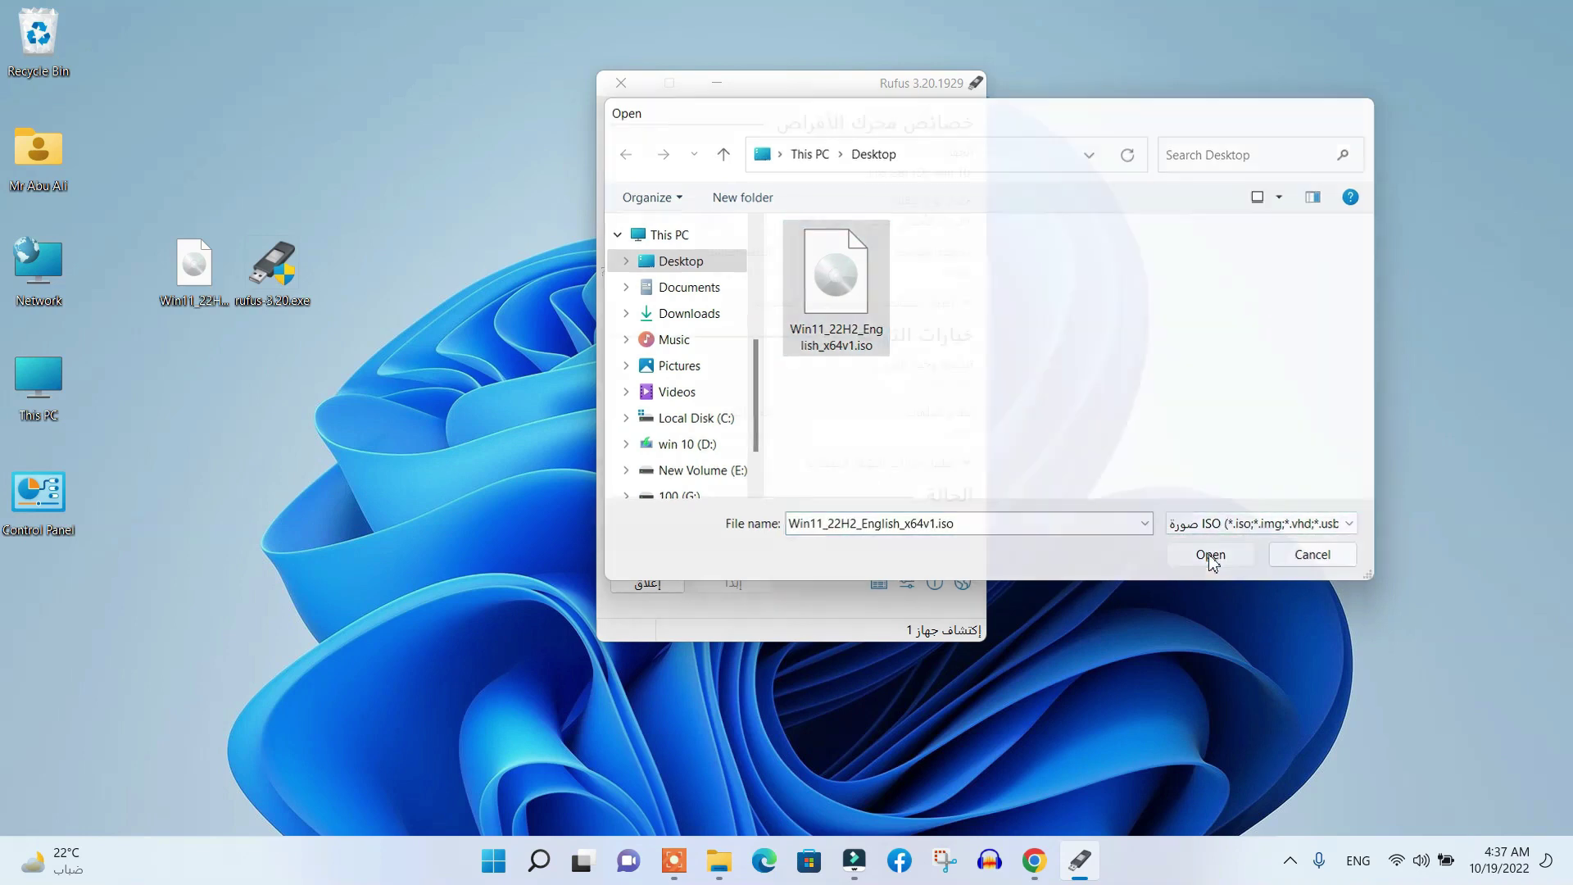
Step: Review the available image options and partition scheme choices for the Windows 11 USB drive
{"action": "left_click", "coordinate": [860, 269]}
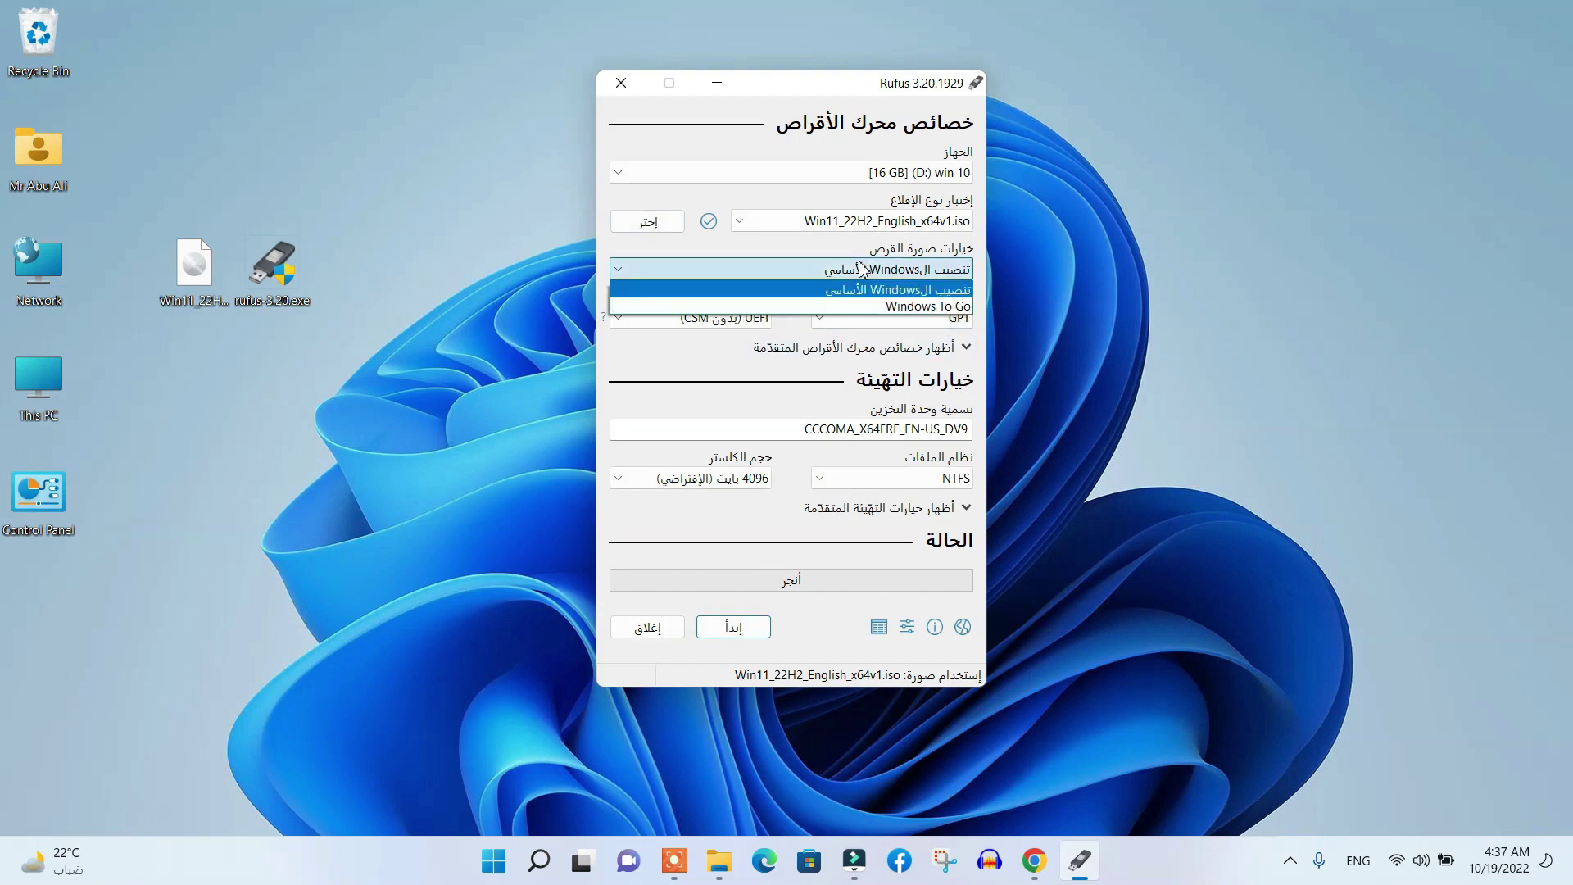
{"action": "left_click", "coordinate": [860, 268]}
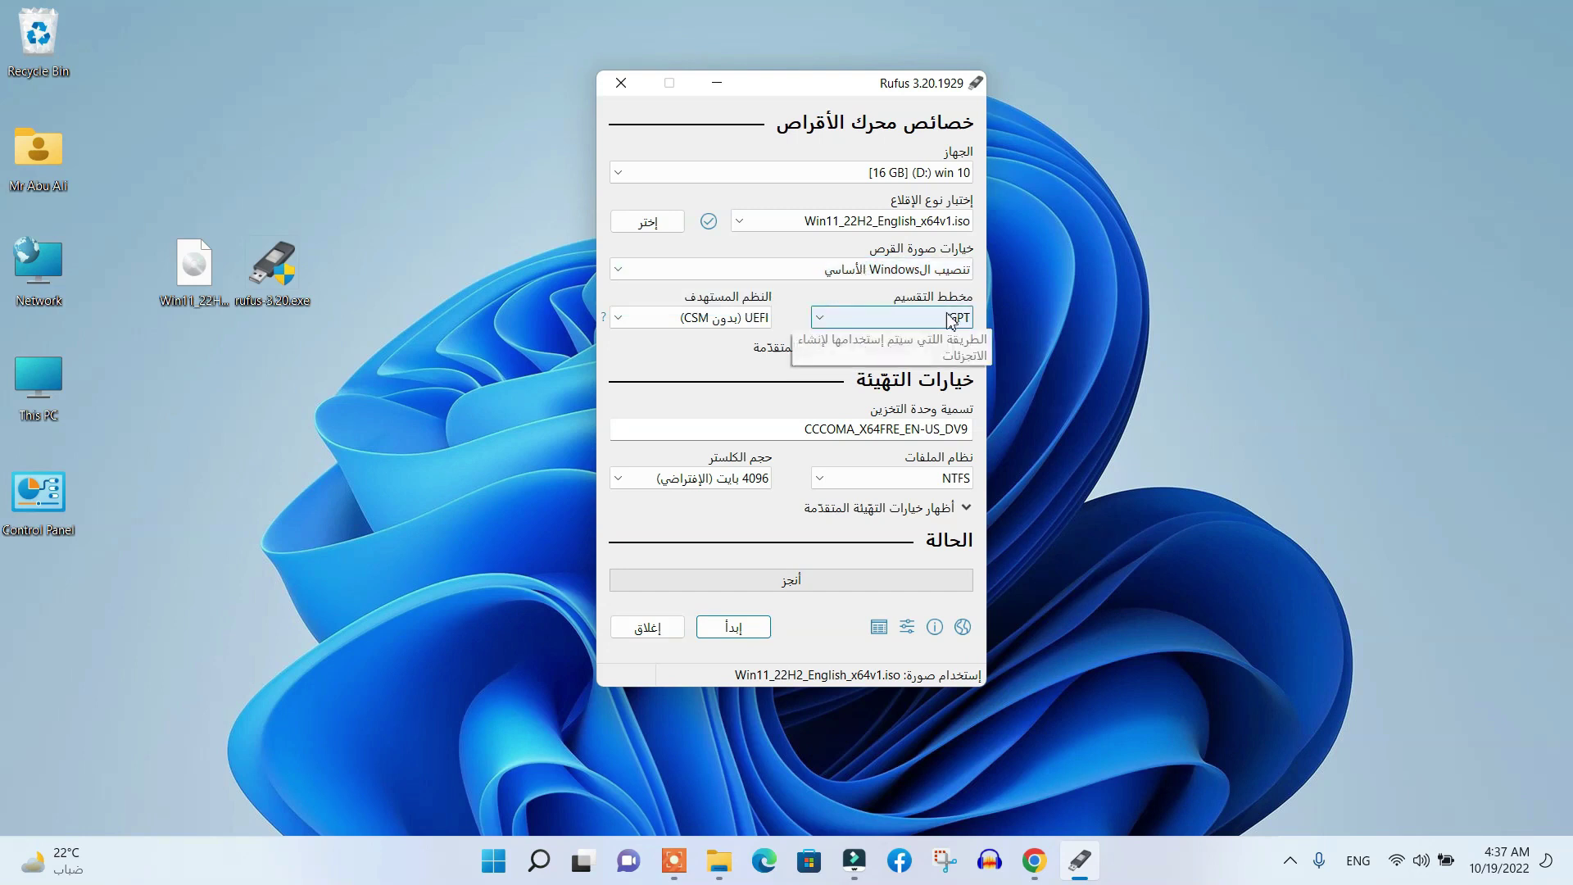
{"action": "left_click", "coordinate": [921, 320]}
{"action": "left_click", "coordinate": [920, 319]}
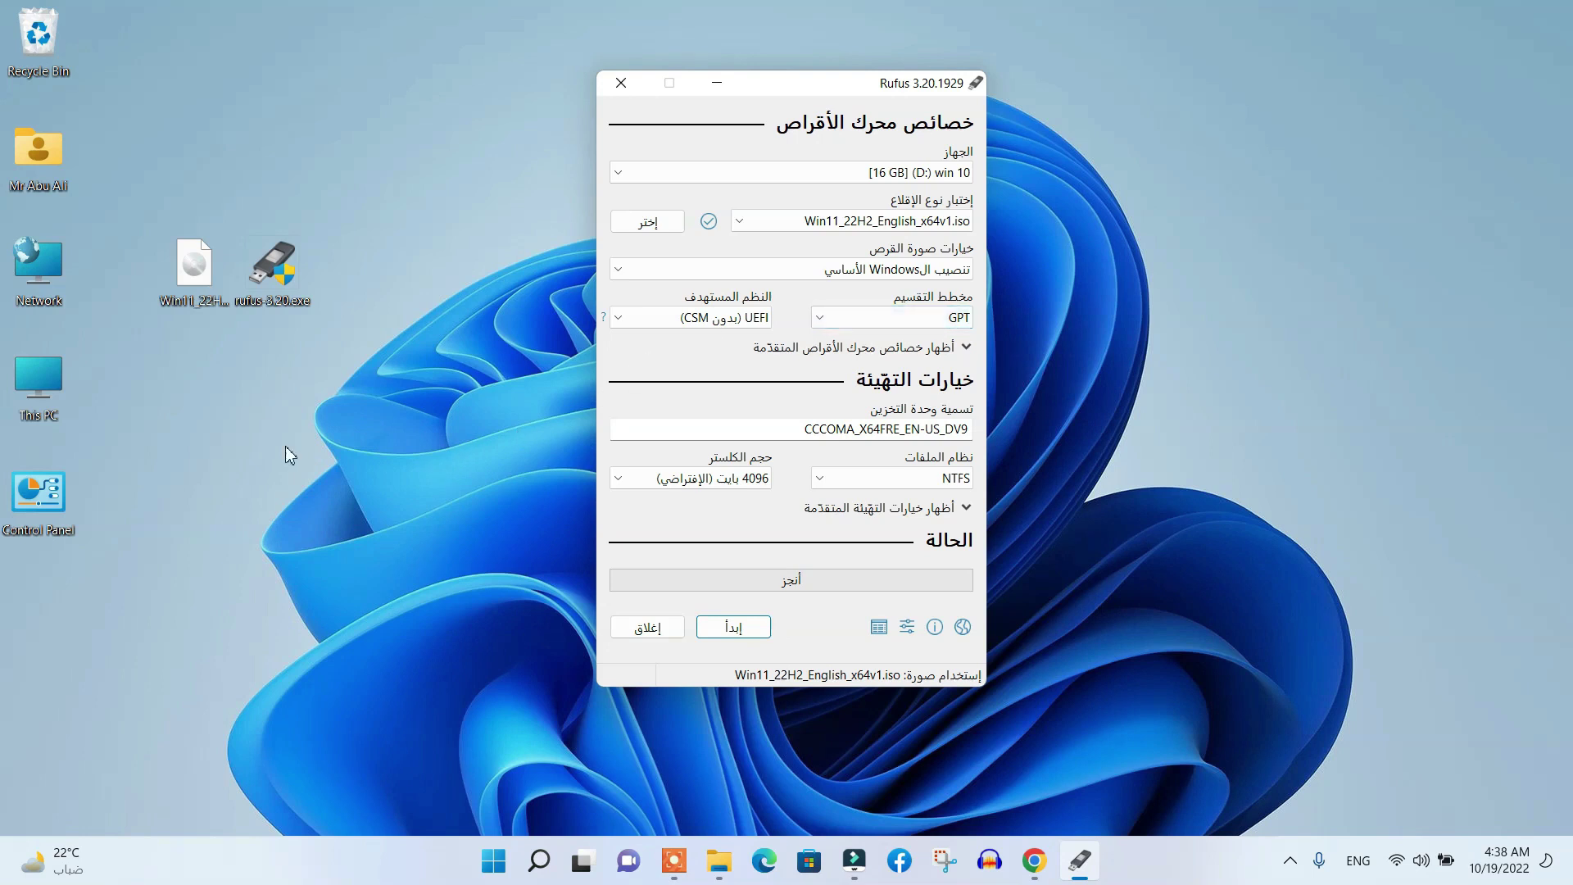
Step: Check the partition style of Disk 0 in the disk's volume properties in Computer Management, and return to Rufus
{"action": "right_click", "coordinate": [51, 380]}
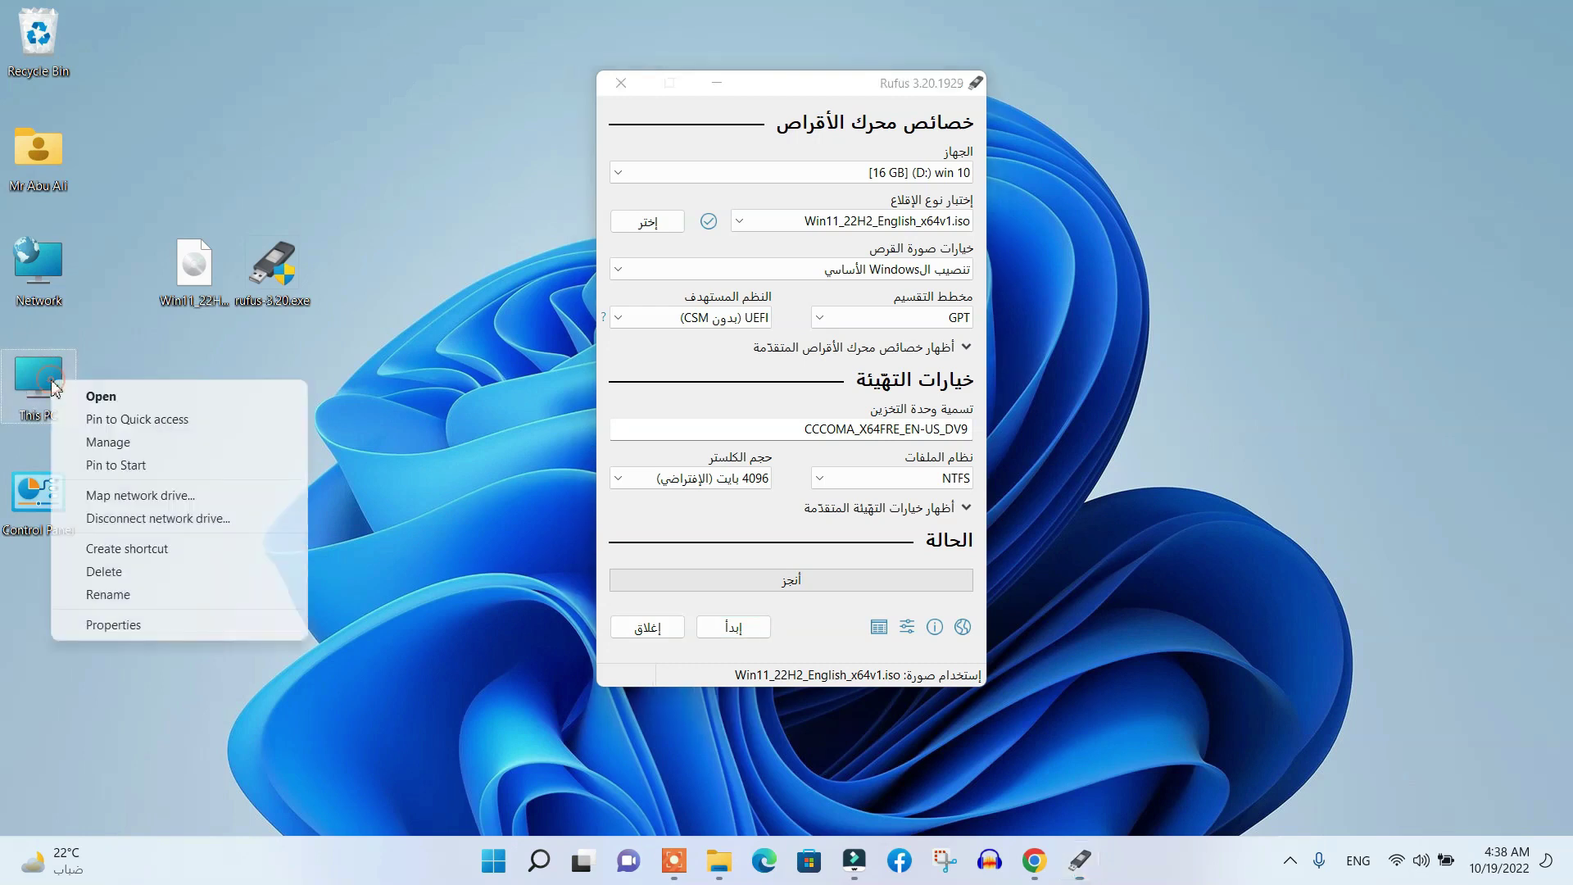
{"action": "left_click", "coordinate": [148, 443]}
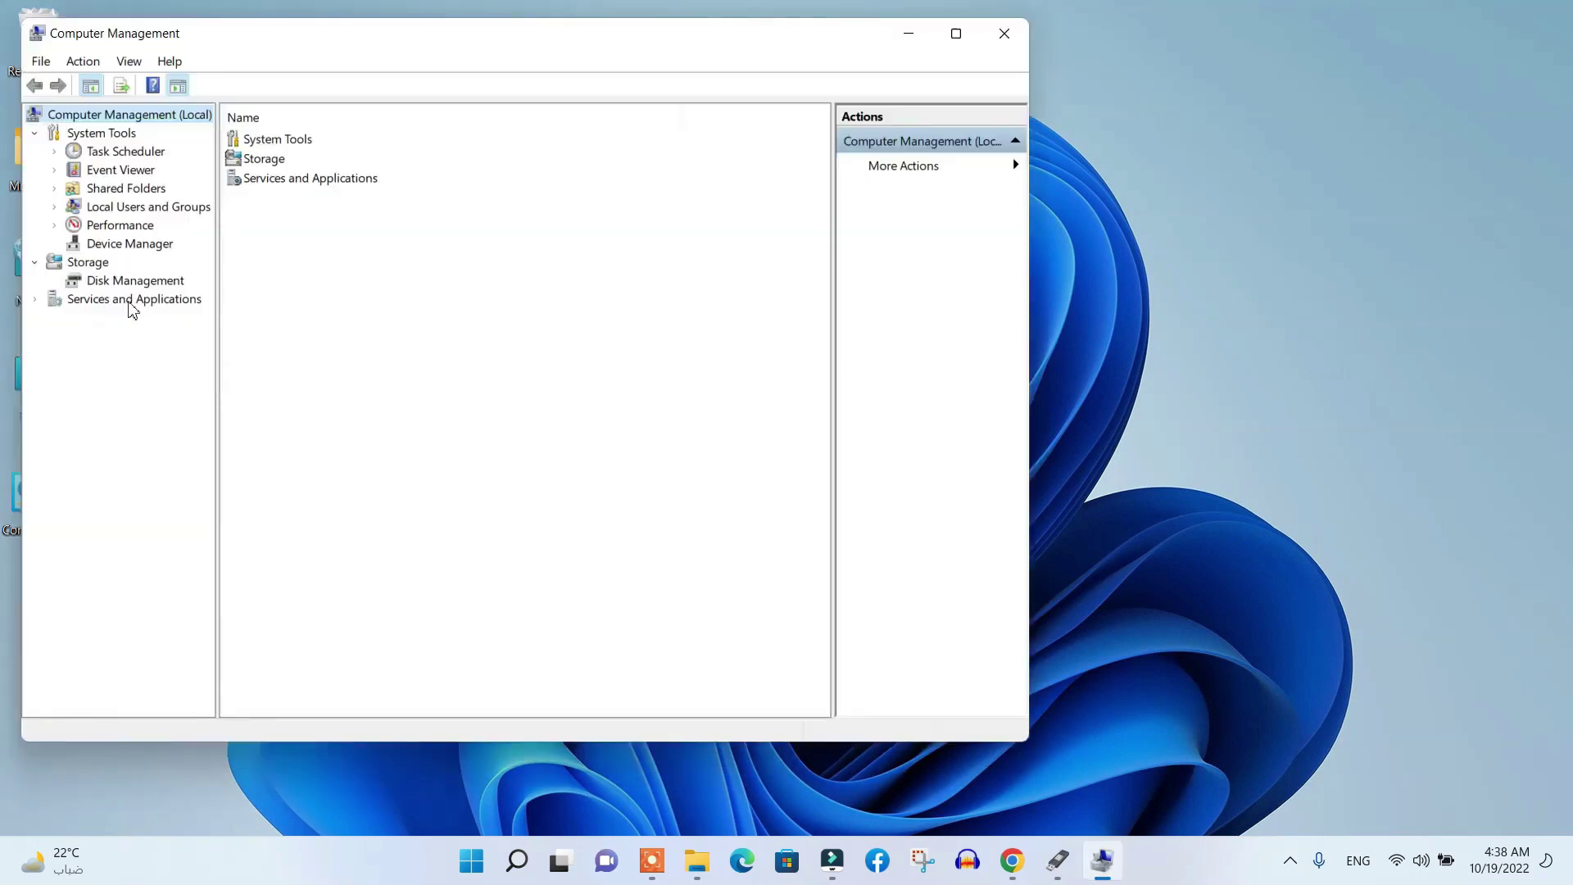
{"action": "left_click", "coordinate": [119, 282]}
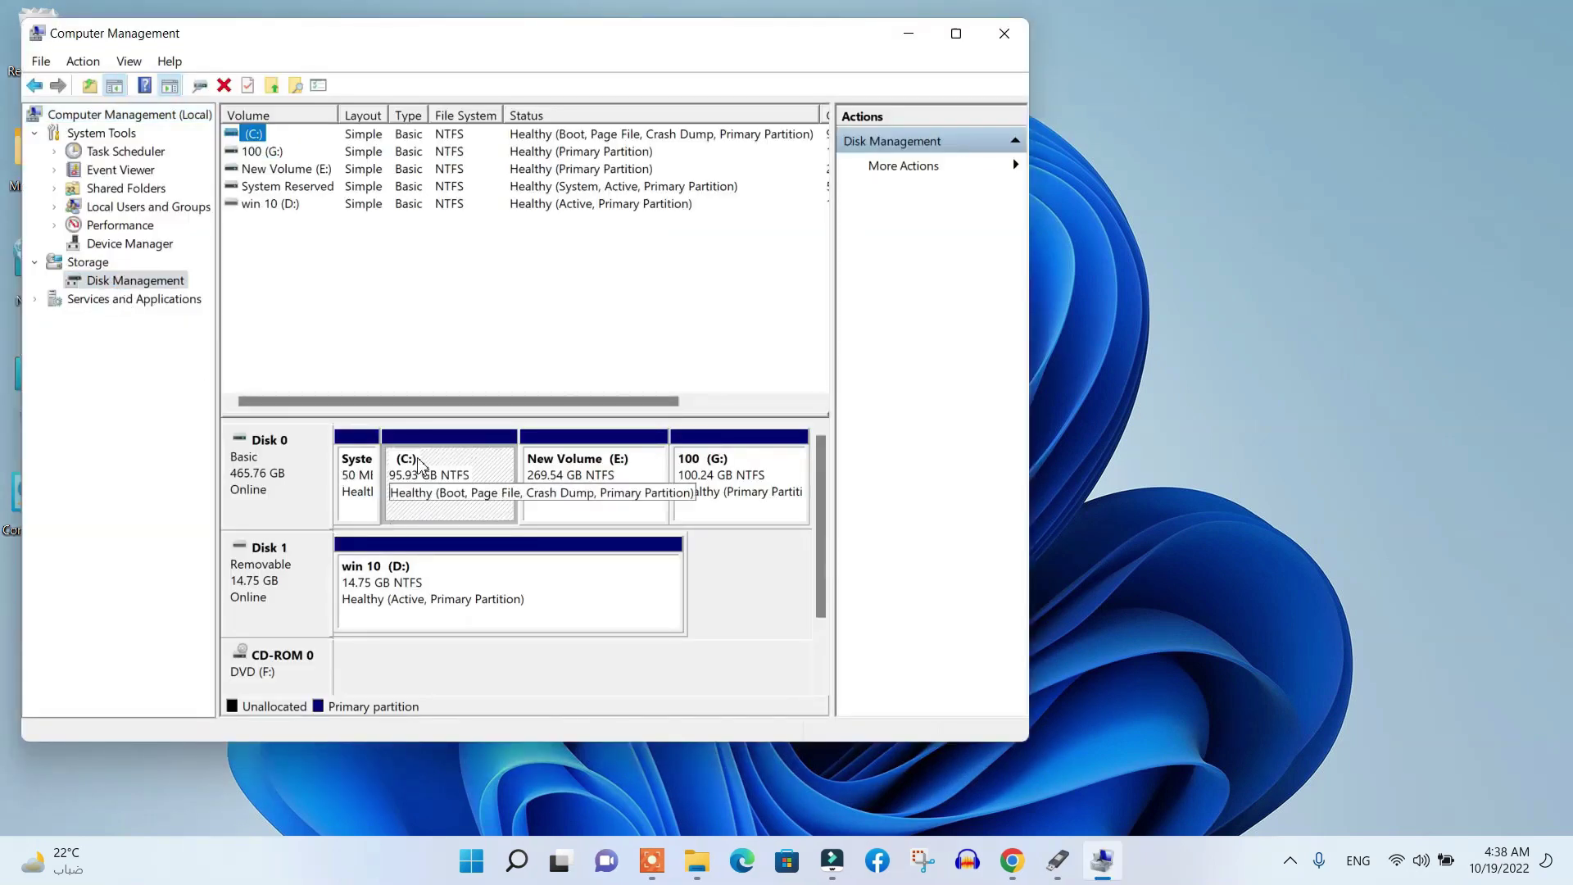
{"action": "left_click", "coordinate": [279, 482]}
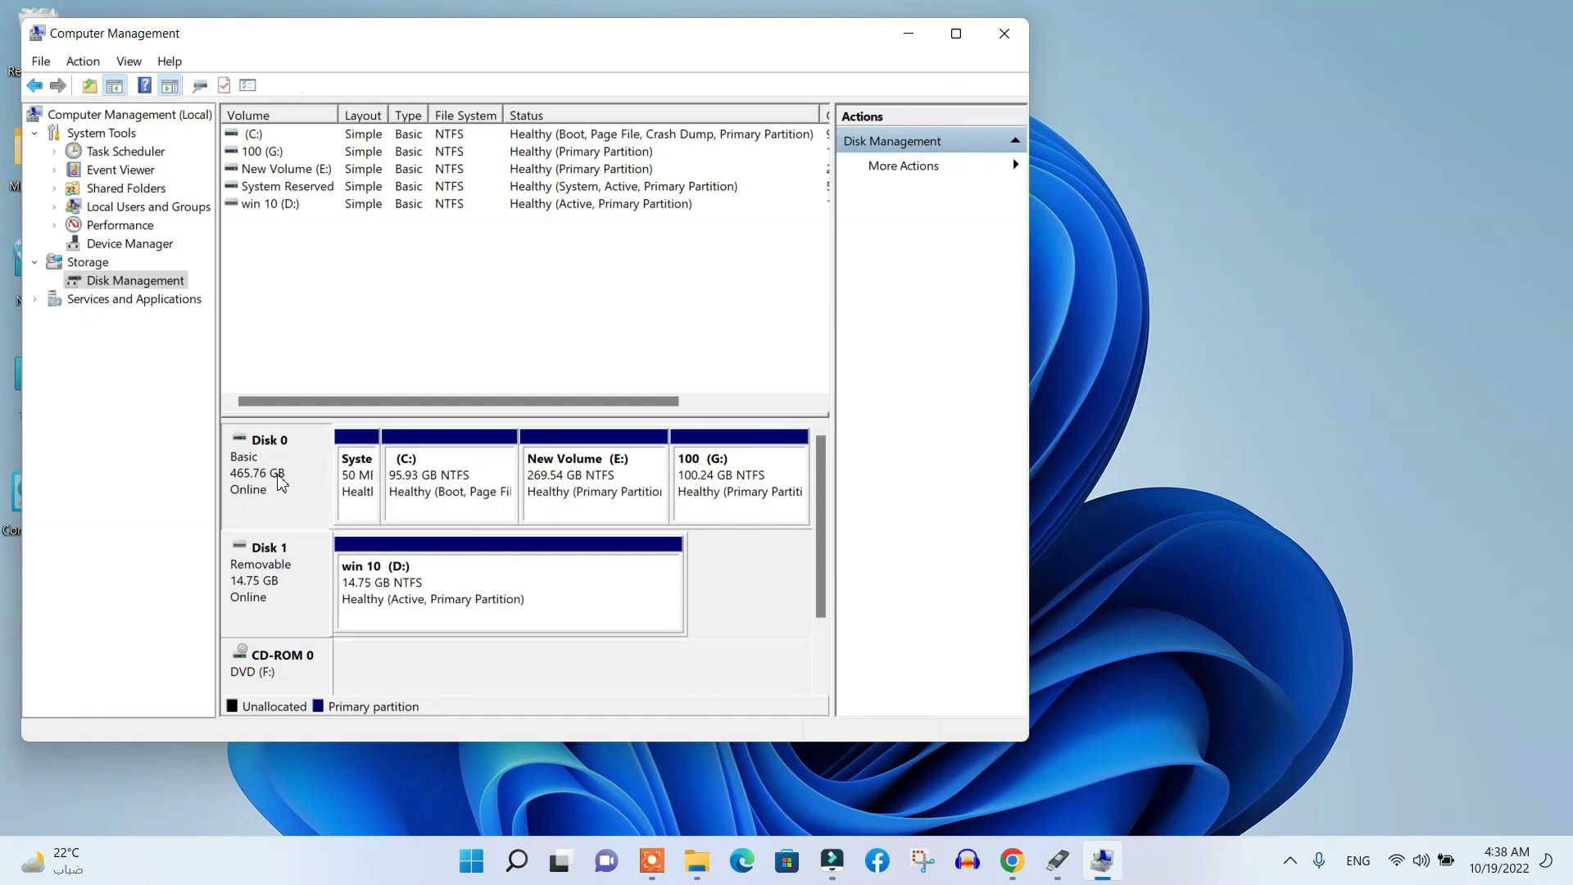
{"action": "right_click", "coordinate": [266, 469]}
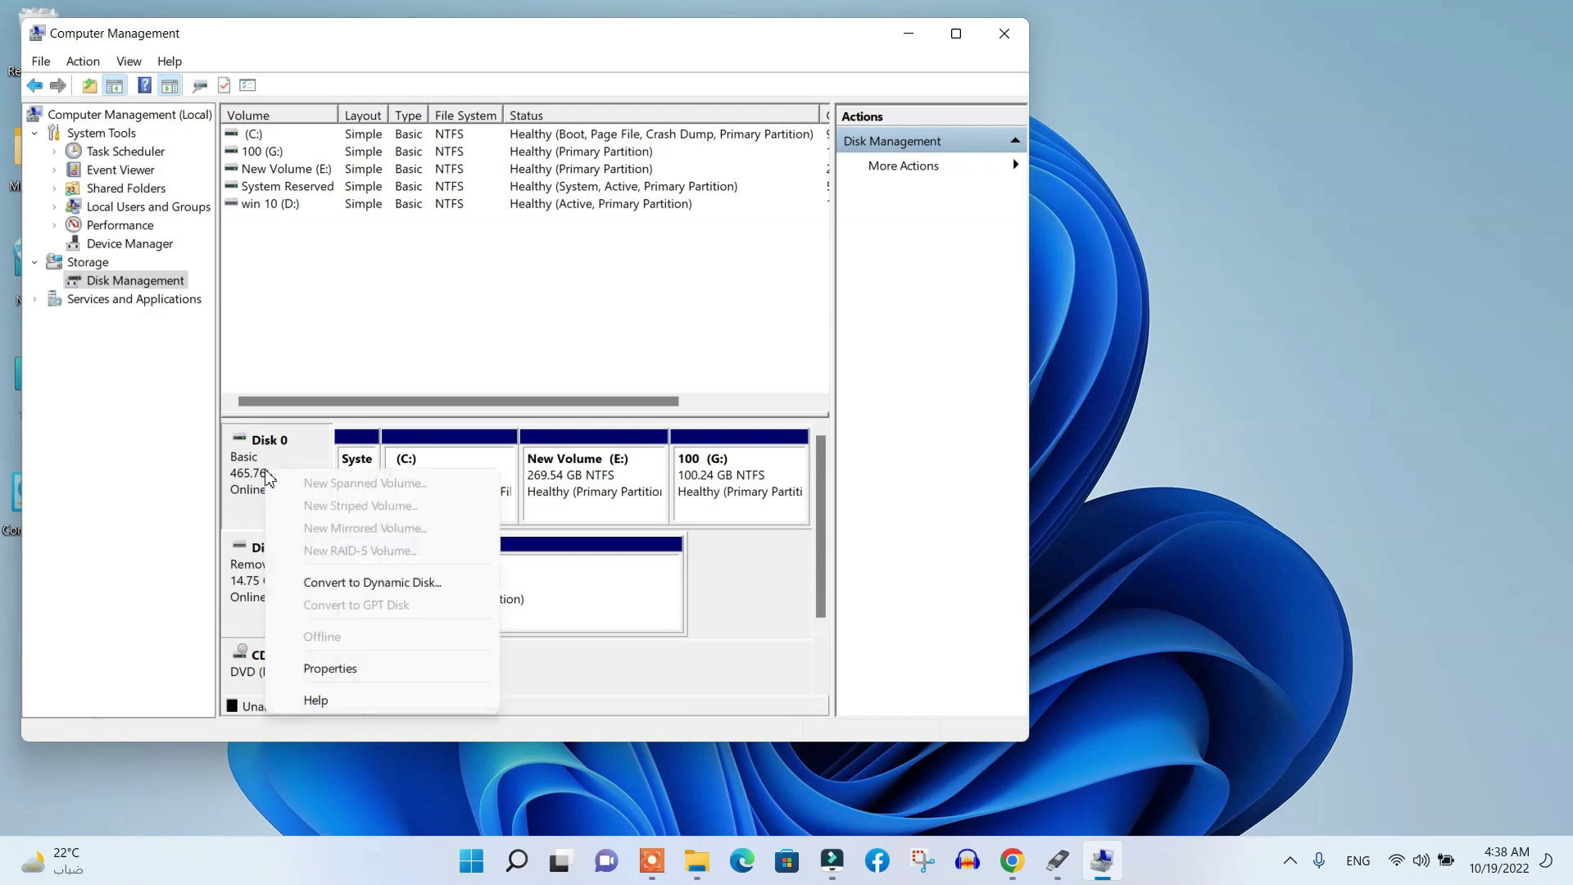
{"action": "left_click", "coordinate": [328, 668]}
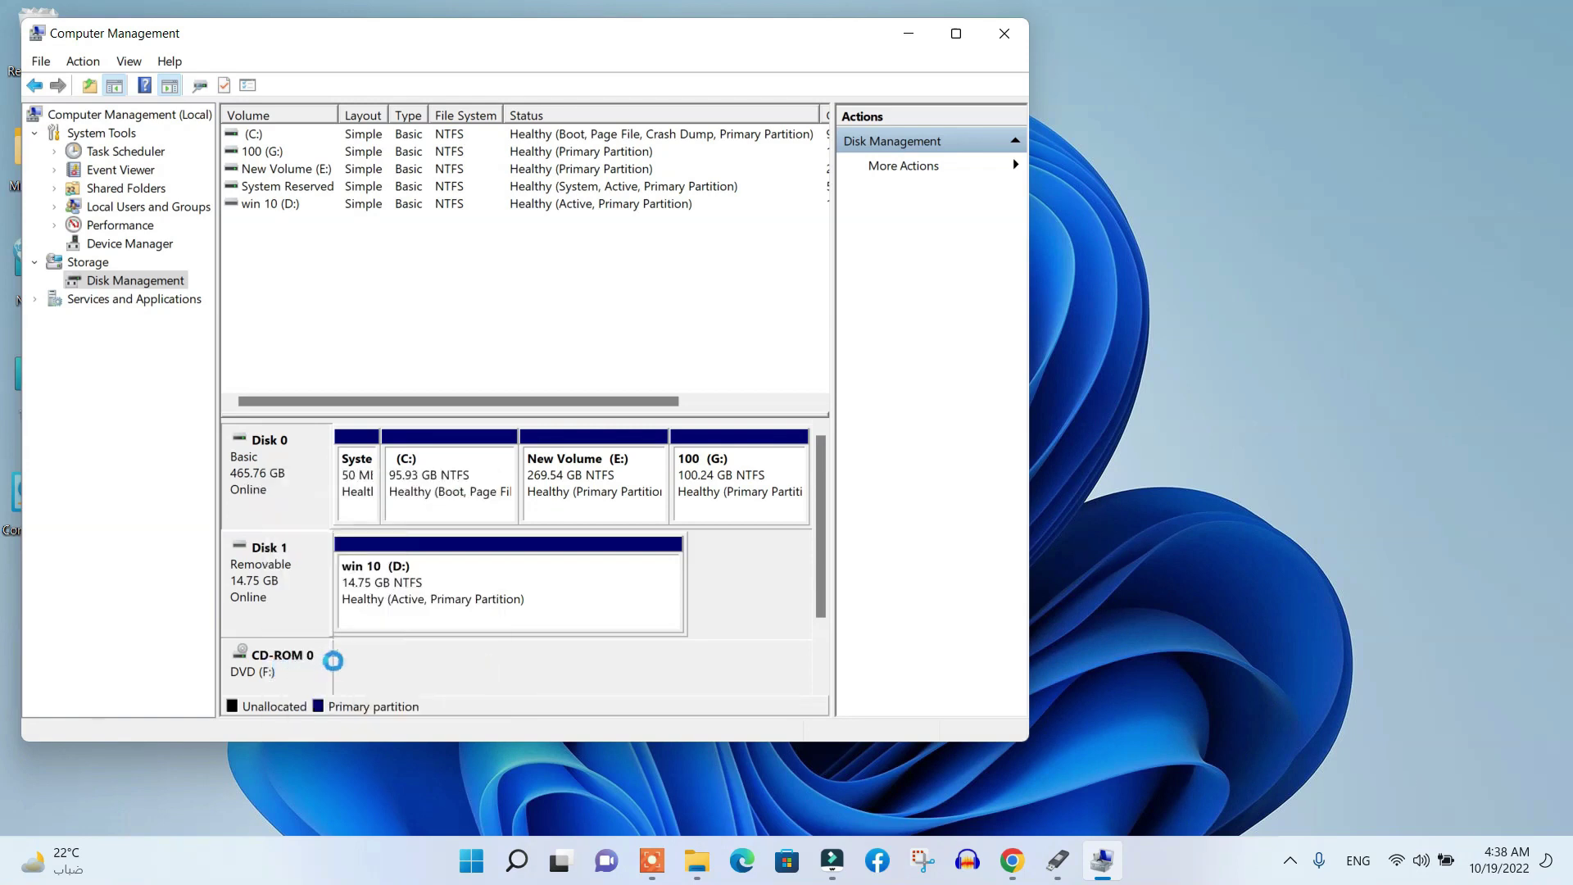
{"action": "left_click", "coordinate": [249, 157]}
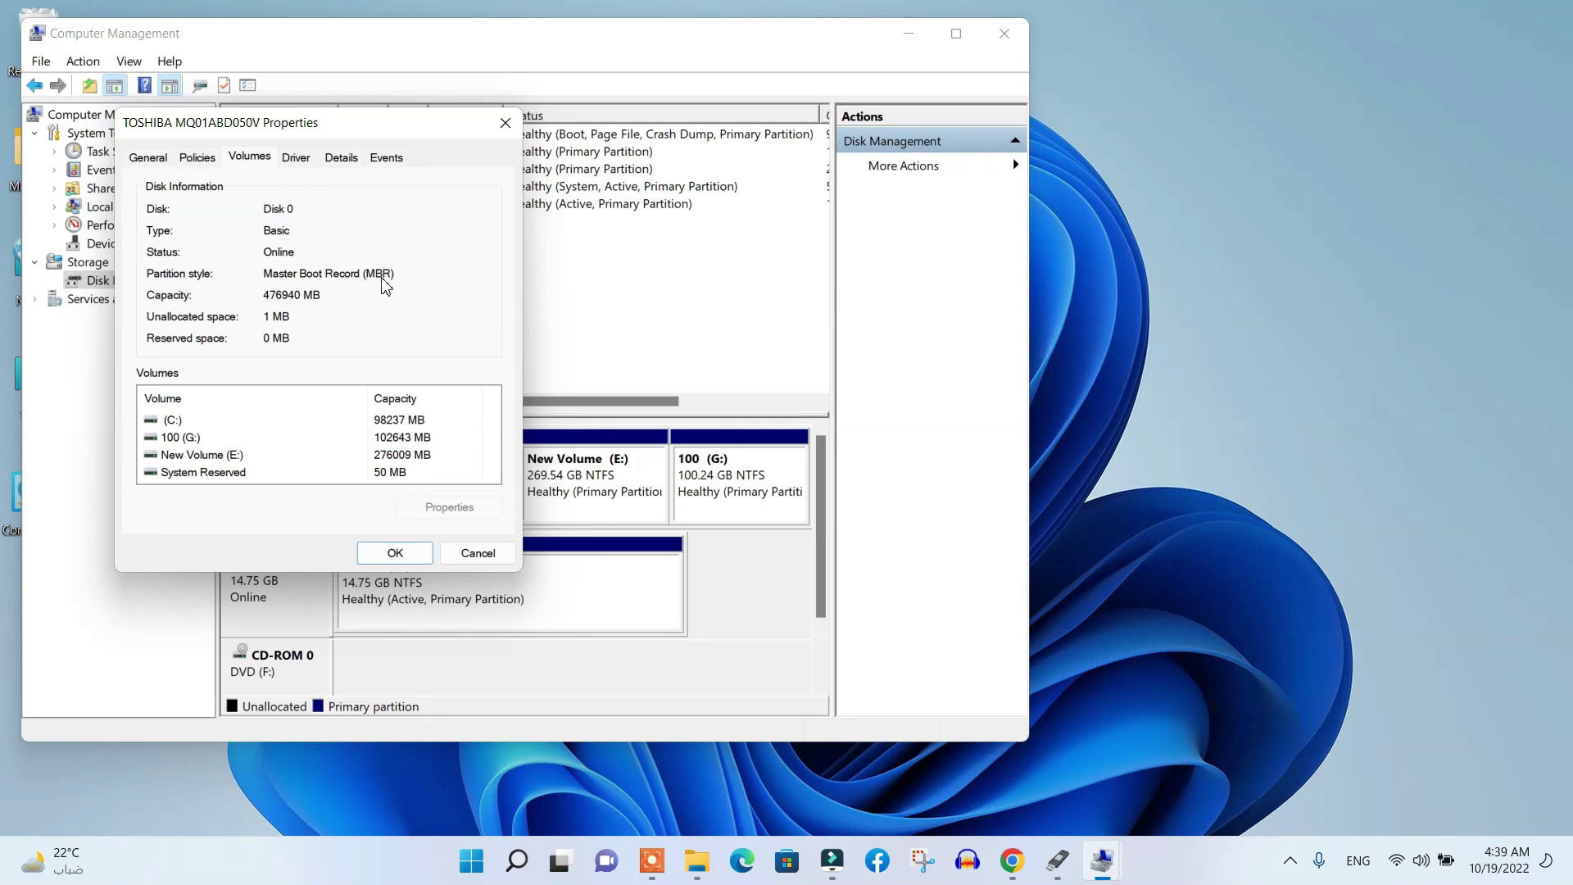
{"action": "left_click", "coordinate": [397, 552]}
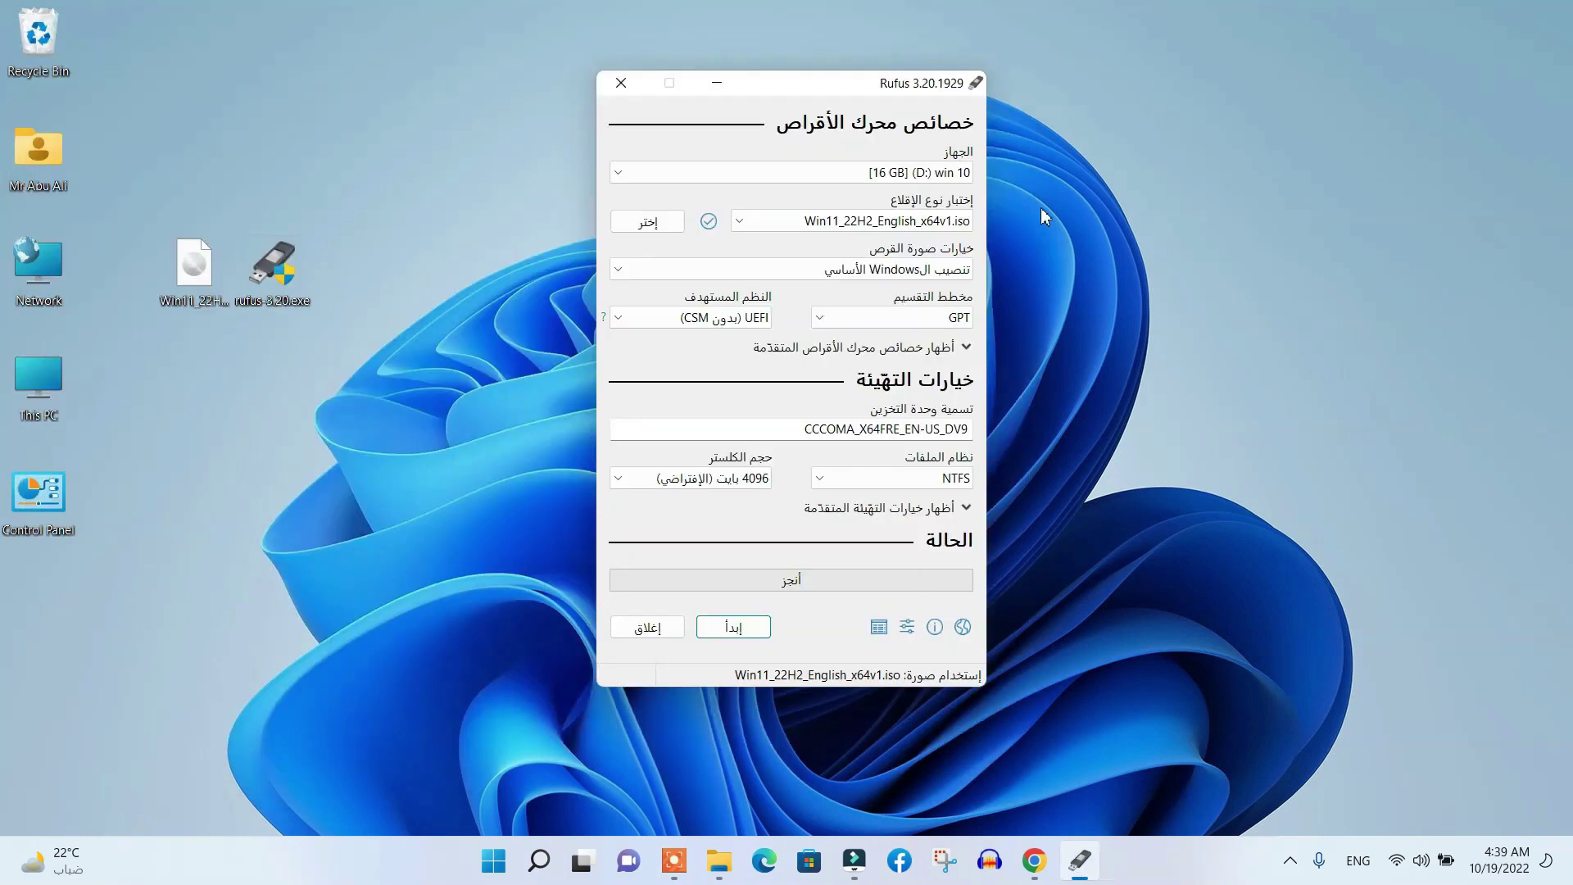
Step: Set the partition scheme to MBR and the volume label to win11, and start creating the bootable drive
{"action": "left_click", "coordinate": [933, 322]}
{"action": "left_click", "coordinate": [935, 338]}
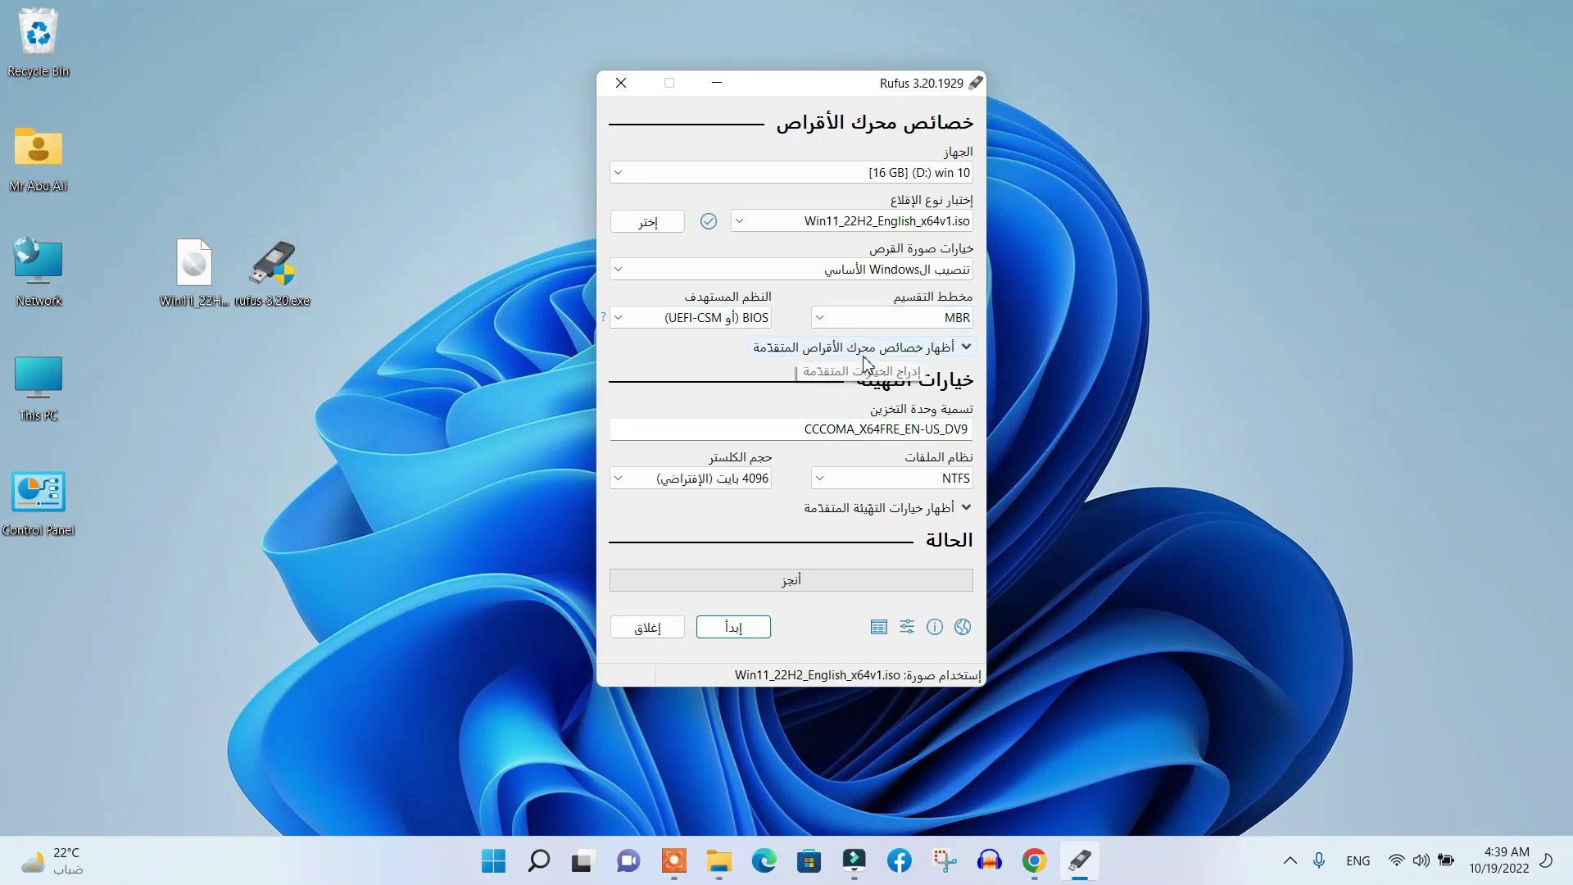
{"action": "left_click_drag", "start_coordinate": [799, 440], "coordinate": [1086, 408]}
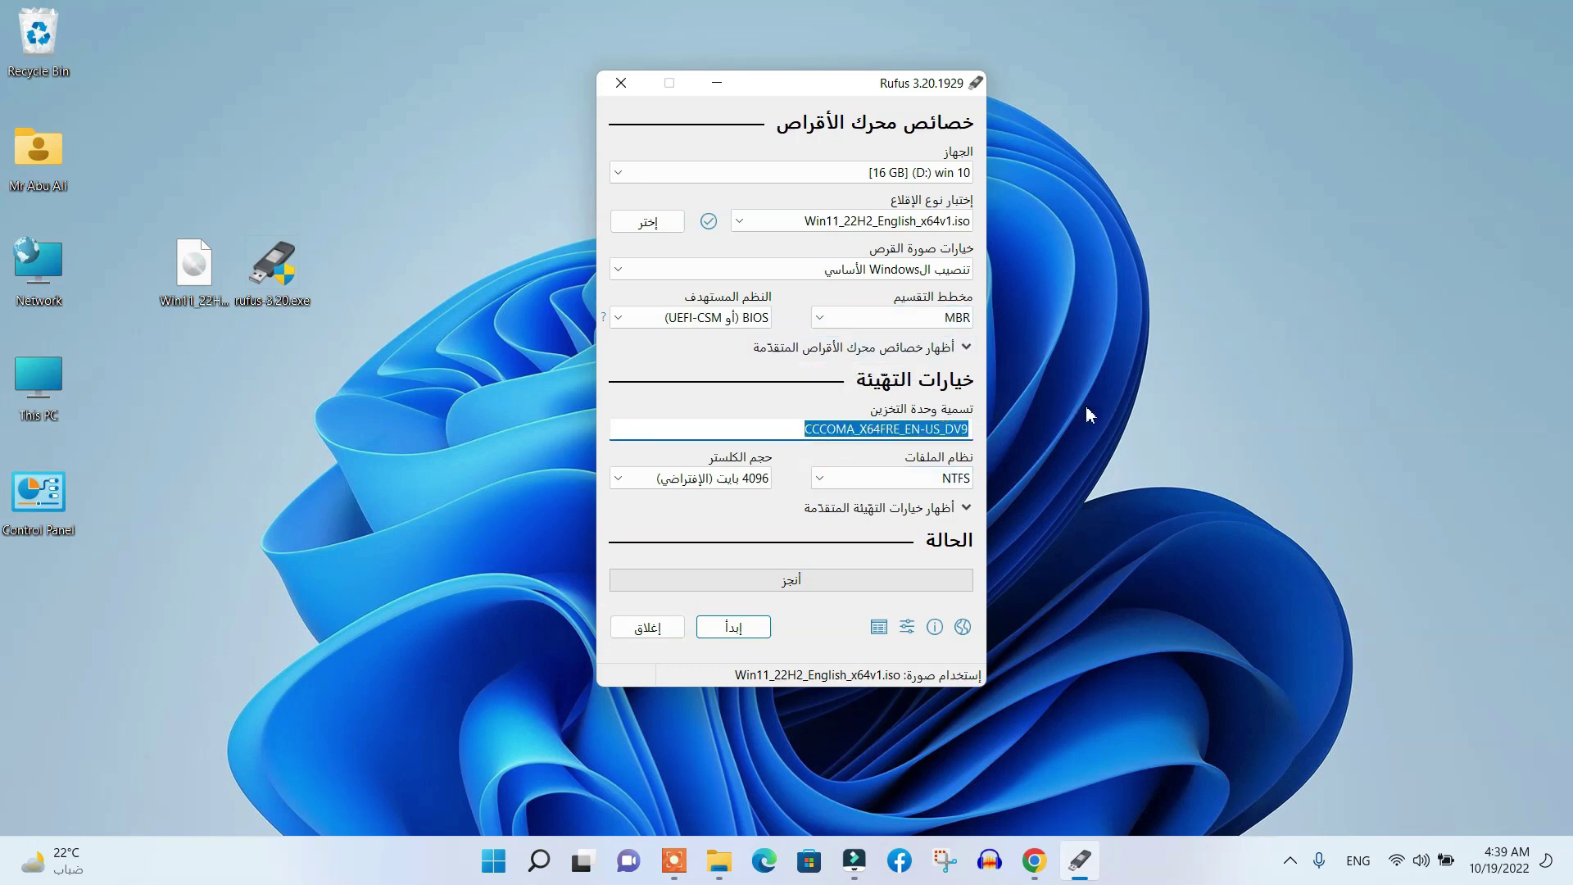
{"action": "type", "text": "win11"}
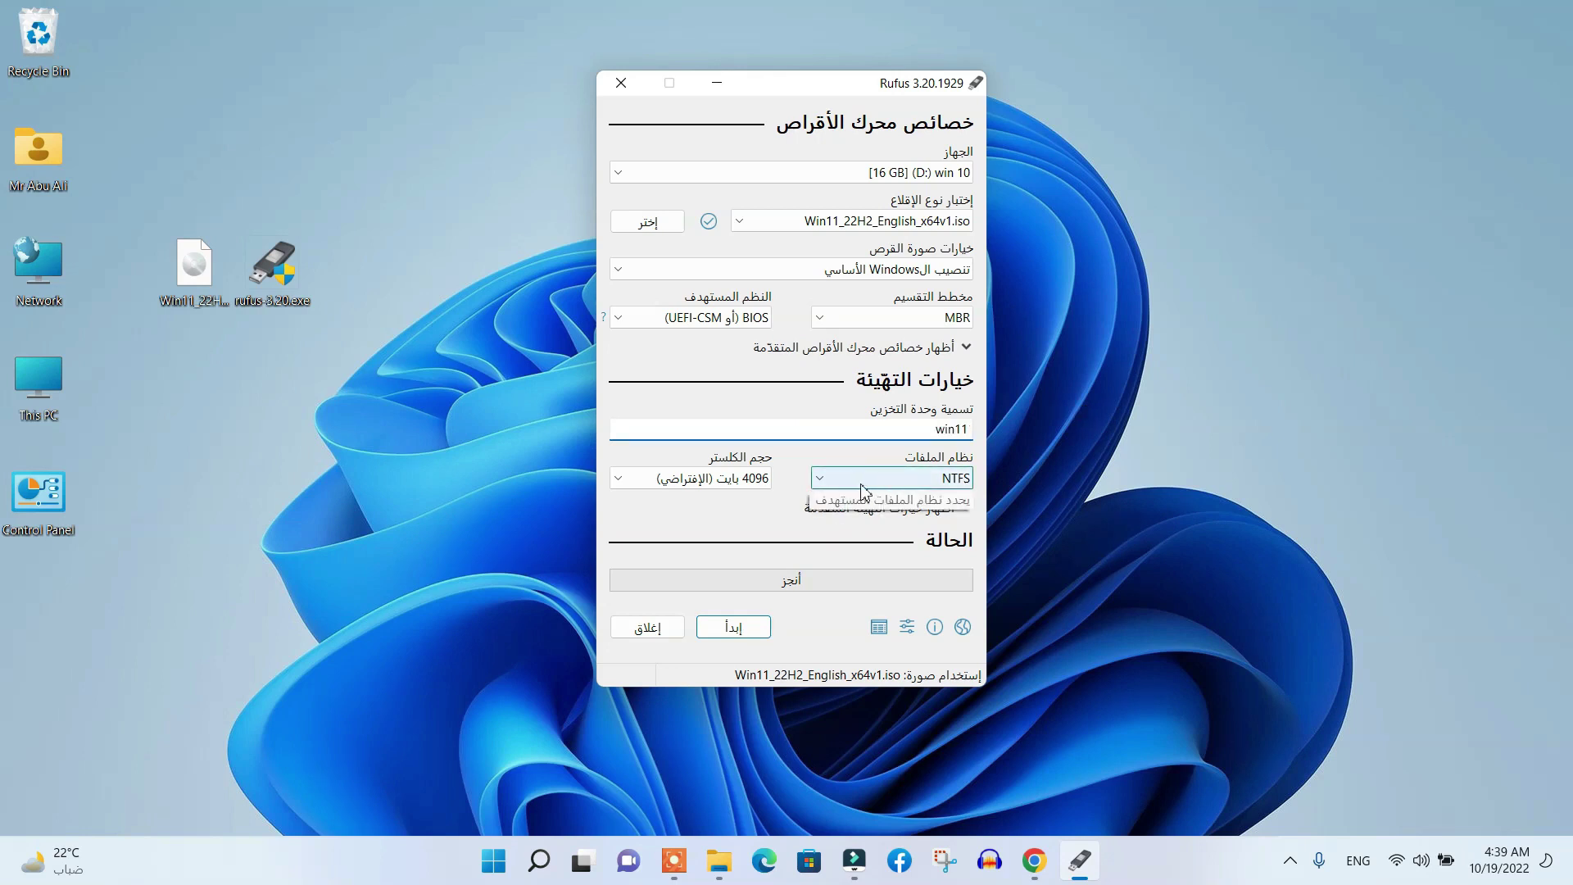
{"action": "left_click", "coordinate": [750, 631]}
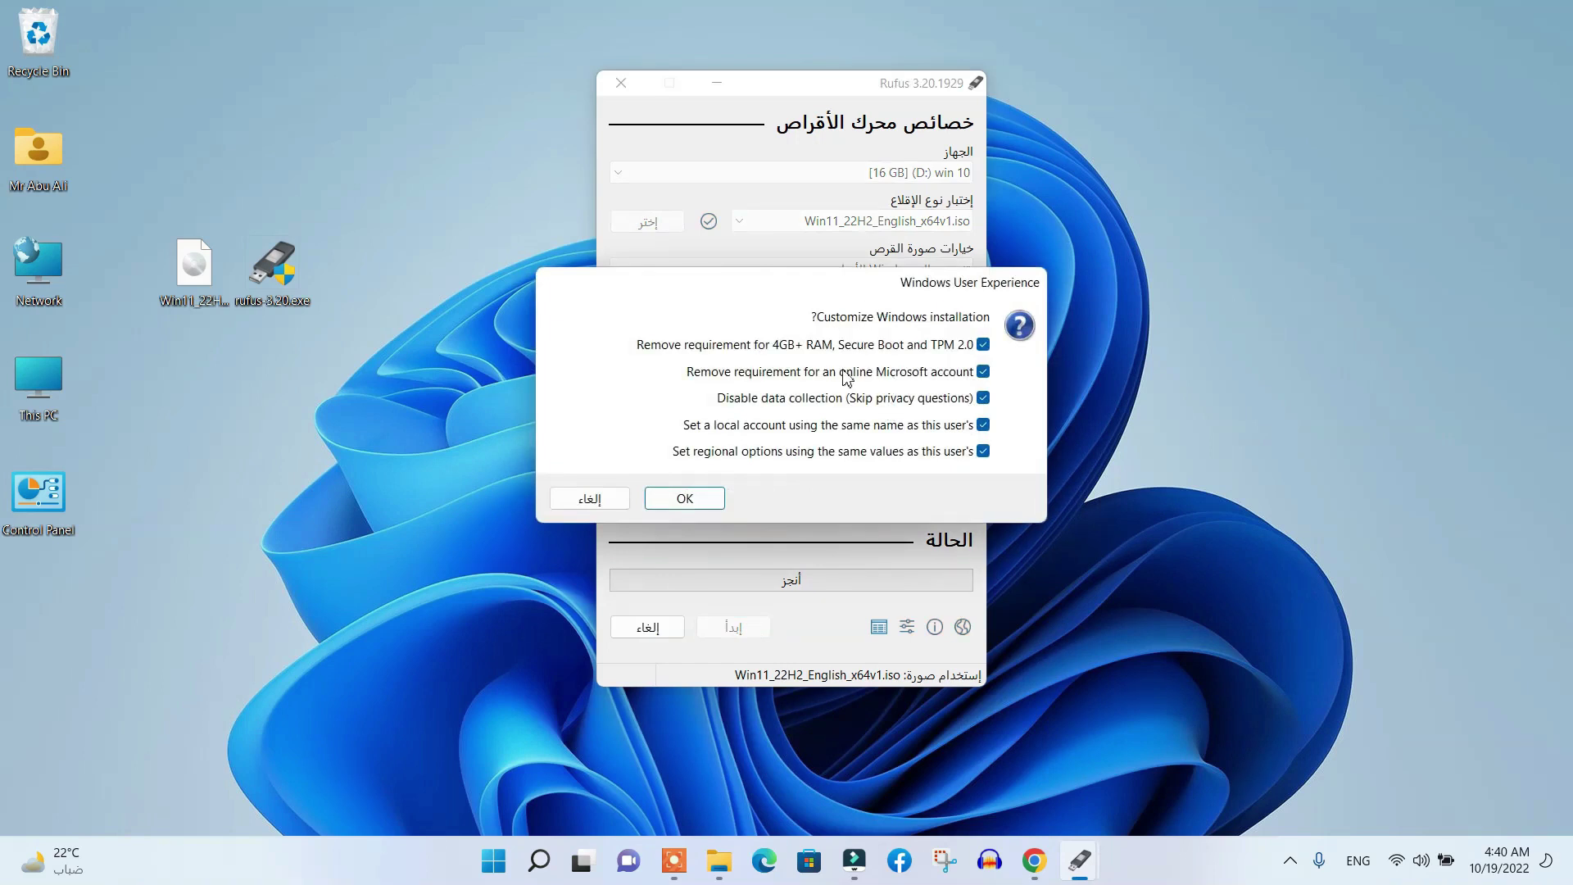
Step: Disable all five Windows installation customization options and re-enable every one of them
{"action": "left_click", "coordinate": [984, 345]}
{"action": "left_click", "coordinate": [983, 372]}
{"action": "left_click", "coordinate": [983, 397]}
{"action": "left_click", "coordinate": [983, 424]}
{"action": "left_click", "coordinate": [984, 450]}
{"action": "left_click", "coordinate": [984, 345]}
{"action": "left_click", "coordinate": [984, 372]}
{"action": "left_click", "coordinate": [984, 397]}
{"action": "left_click", "coordinate": [983, 425]}
{"action": "left_click", "coordinate": [984, 452]}
Step: Disable only the removal of the online Microsoft account requirement, accept the customizations, and approve erasing the USB drive
{"action": "left_click", "coordinate": [984, 345]}
{"action": "left_click", "coordinate": [983, 371]}
{"action": "left_click", "coordinate": [983, 345]}
{"action": "left_click", "coordinate": [685, 499]}
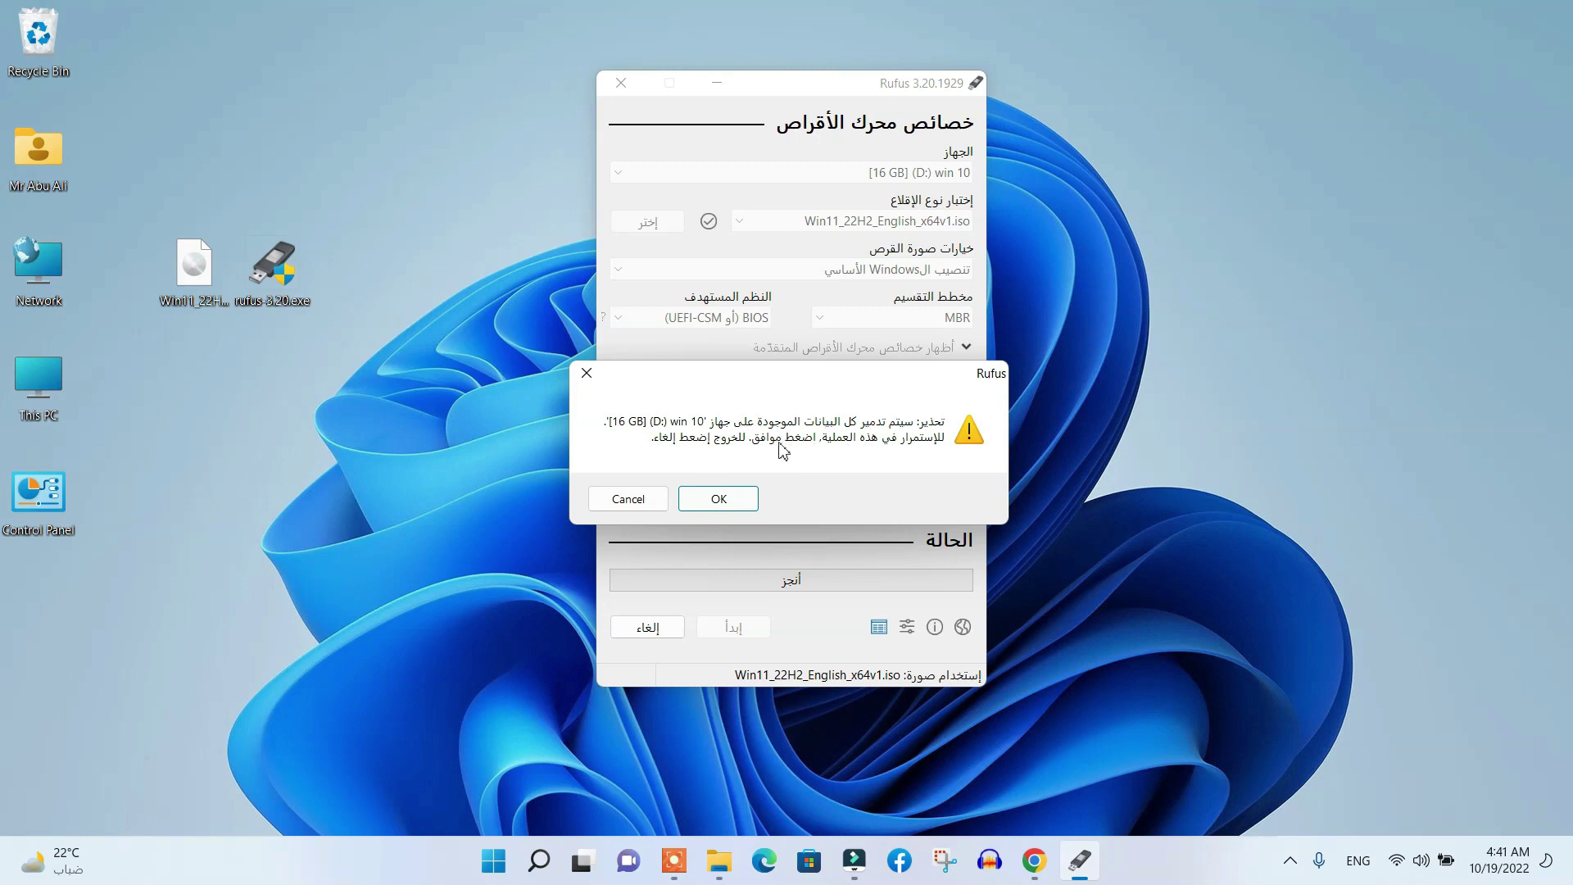
{"action": "left_click", "coordinate": [754, 499]}
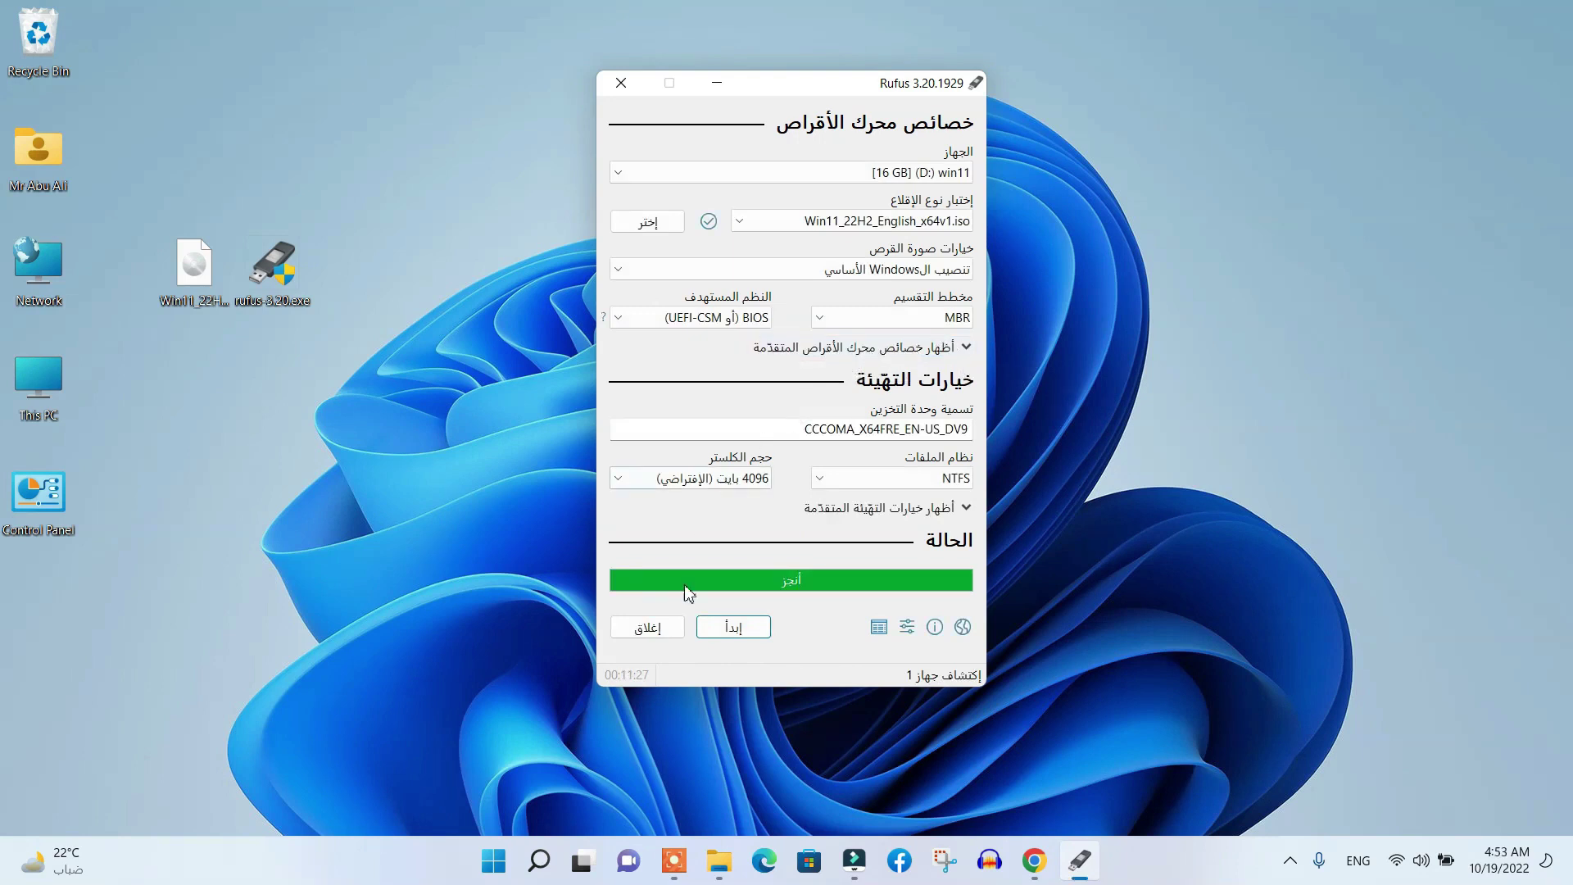
Step: Close Rufus and open This PC to check the win11 (D:) drive
{"action": "left_click", "coordinate": [661, 632]}
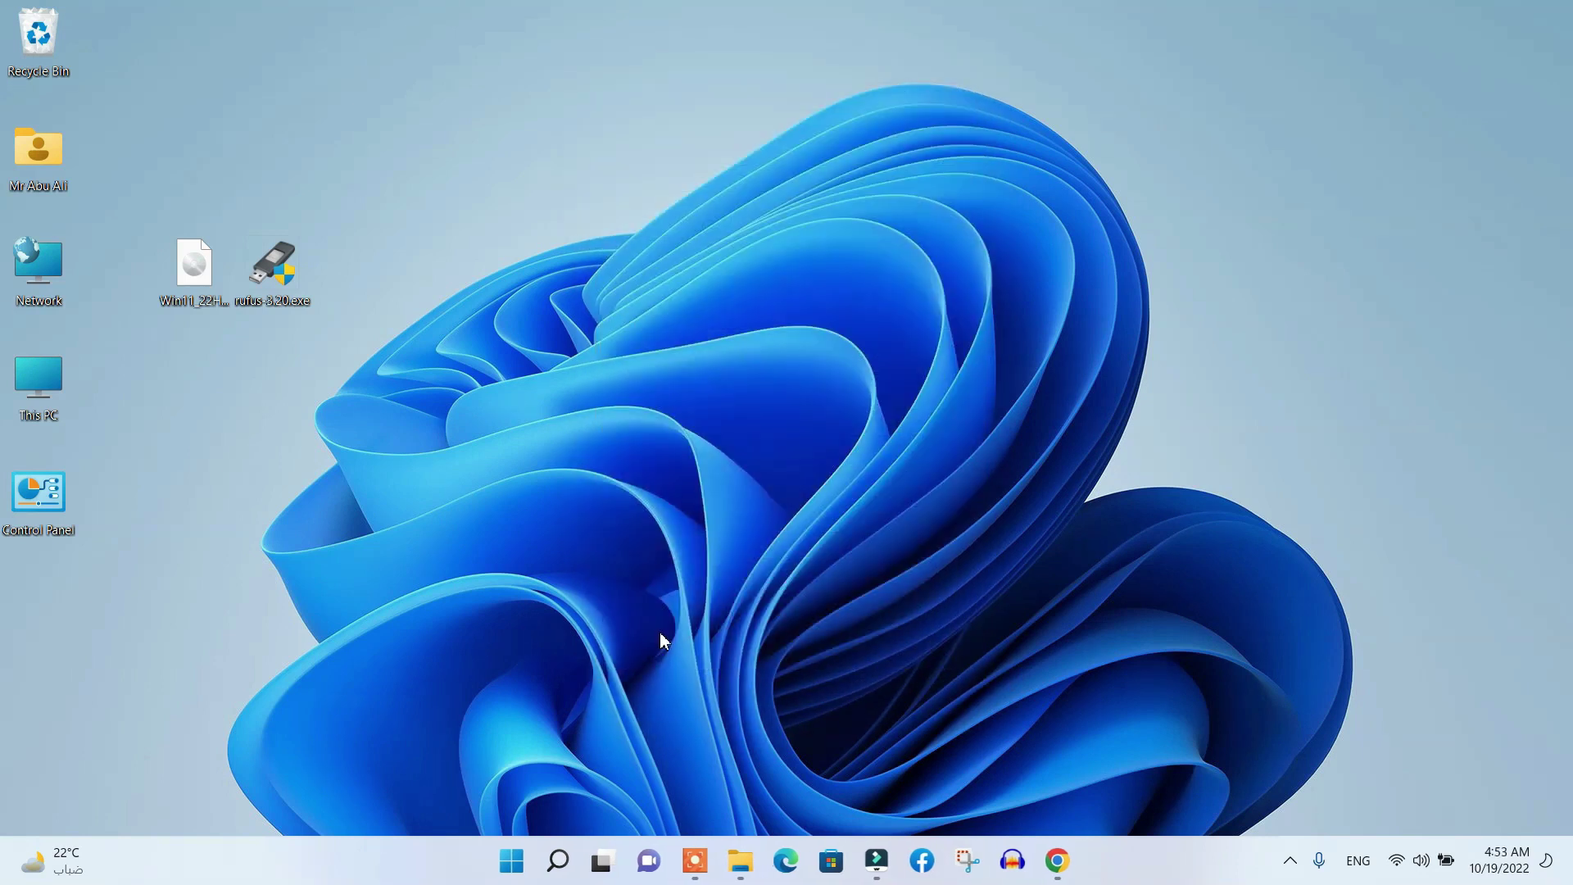
{"action": "double_click", "coordinate": [56, 375]}
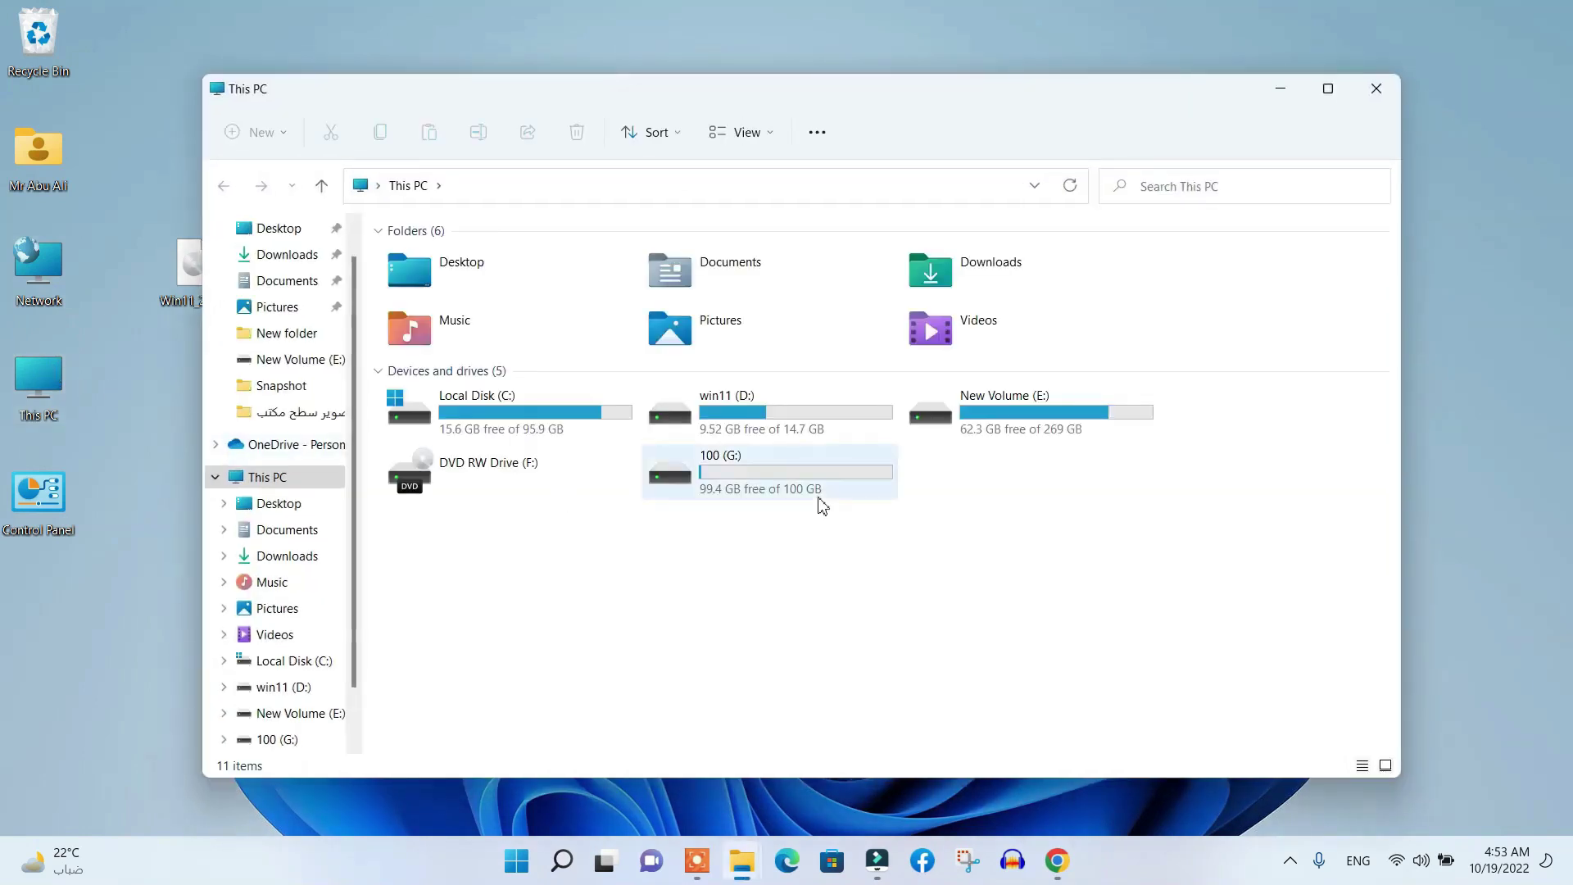